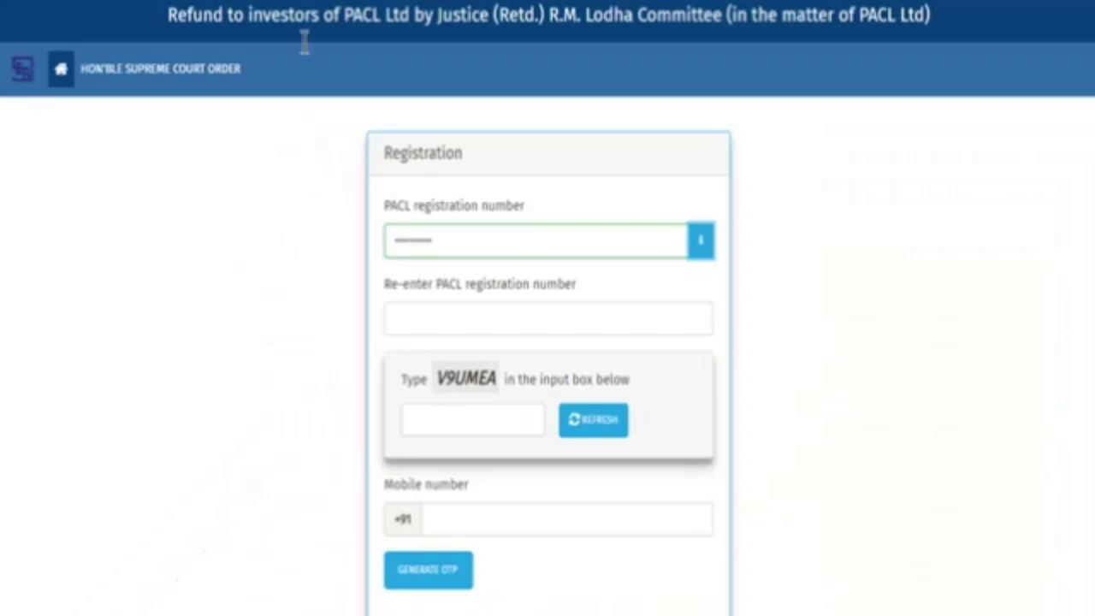
Re-enter the PACL registration number, answer the shown captcha and type the mobile number
left_click(665, 309)
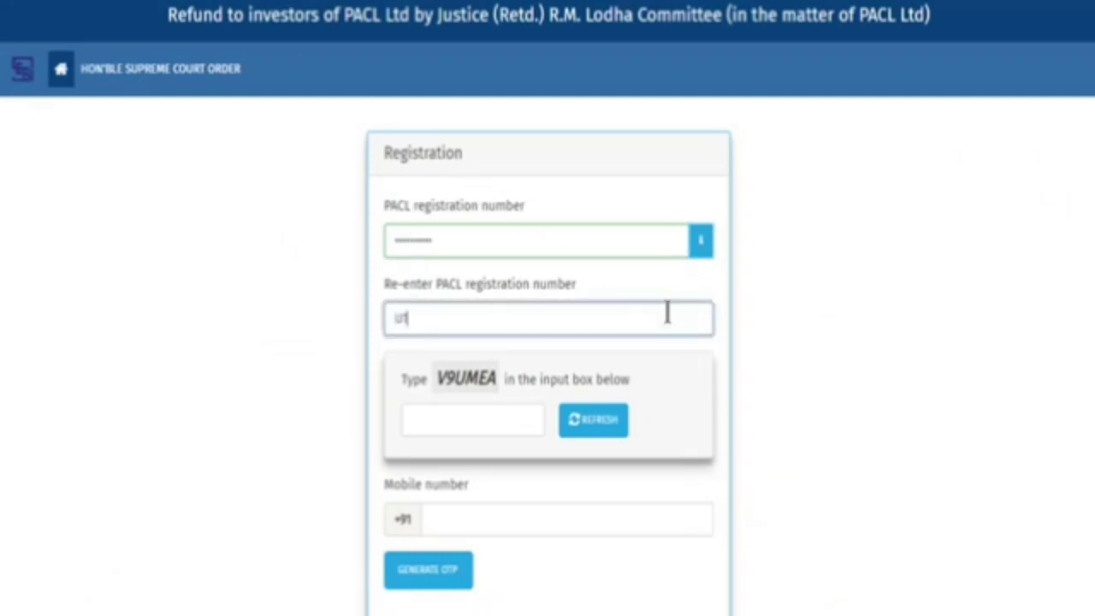
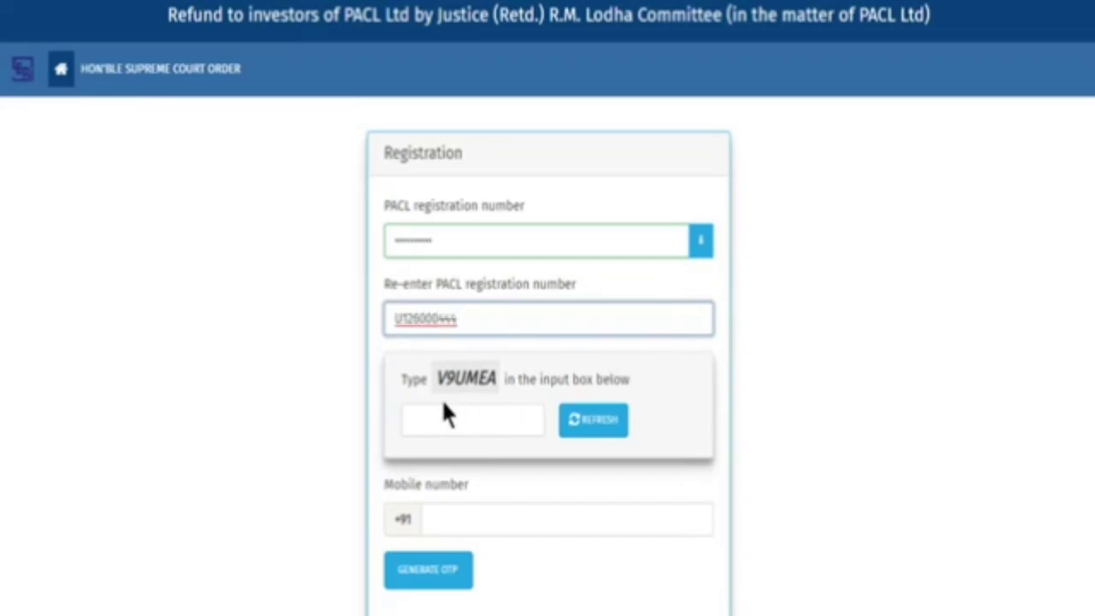
left_click(491, 430)
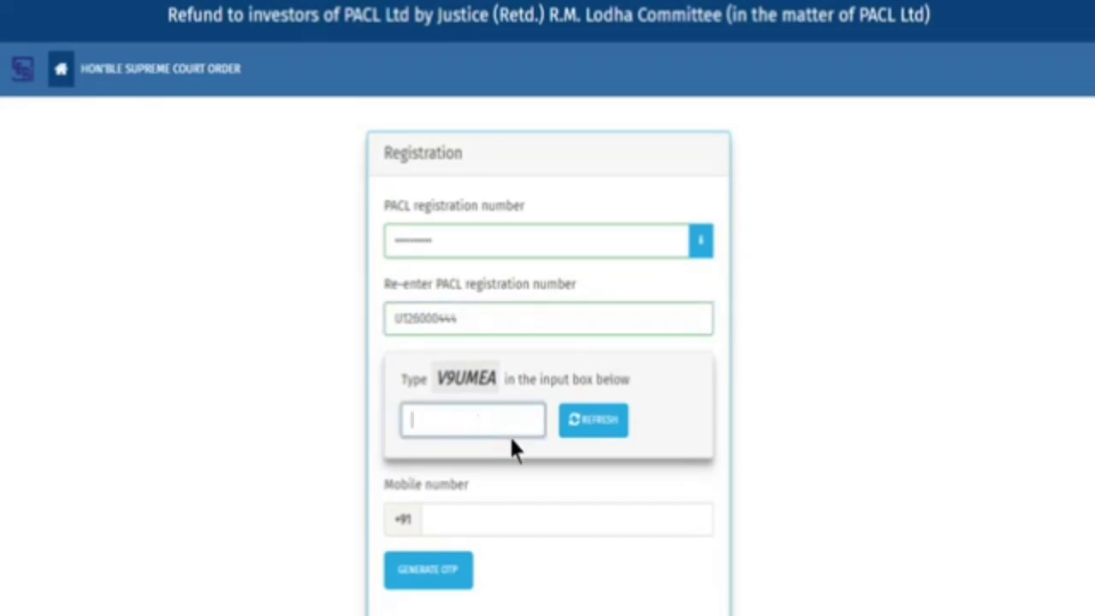
type("V9UMEA")
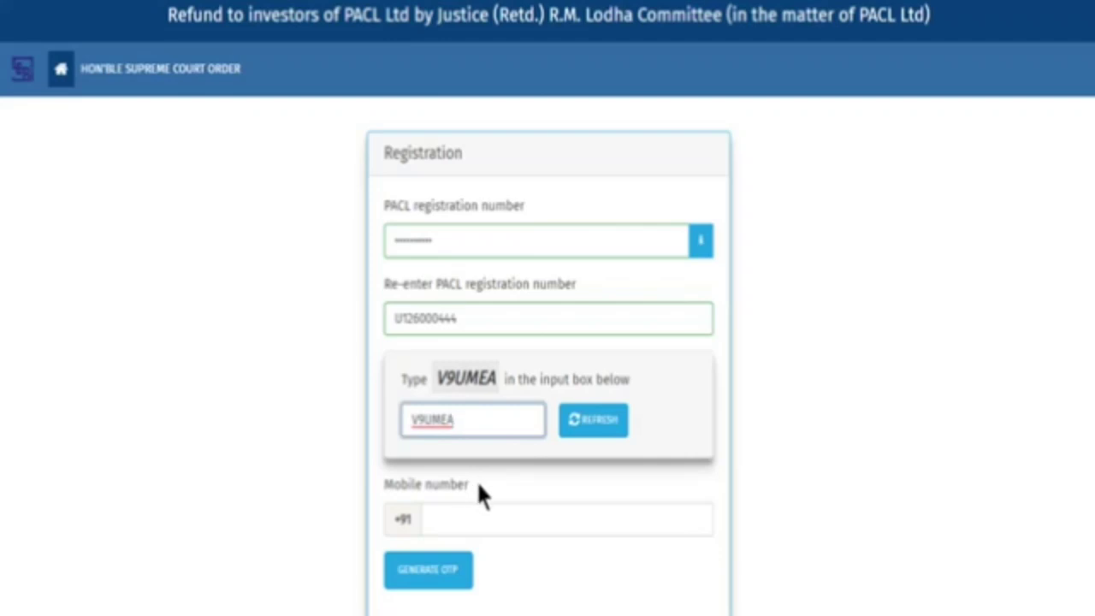
left_click(647, 523)
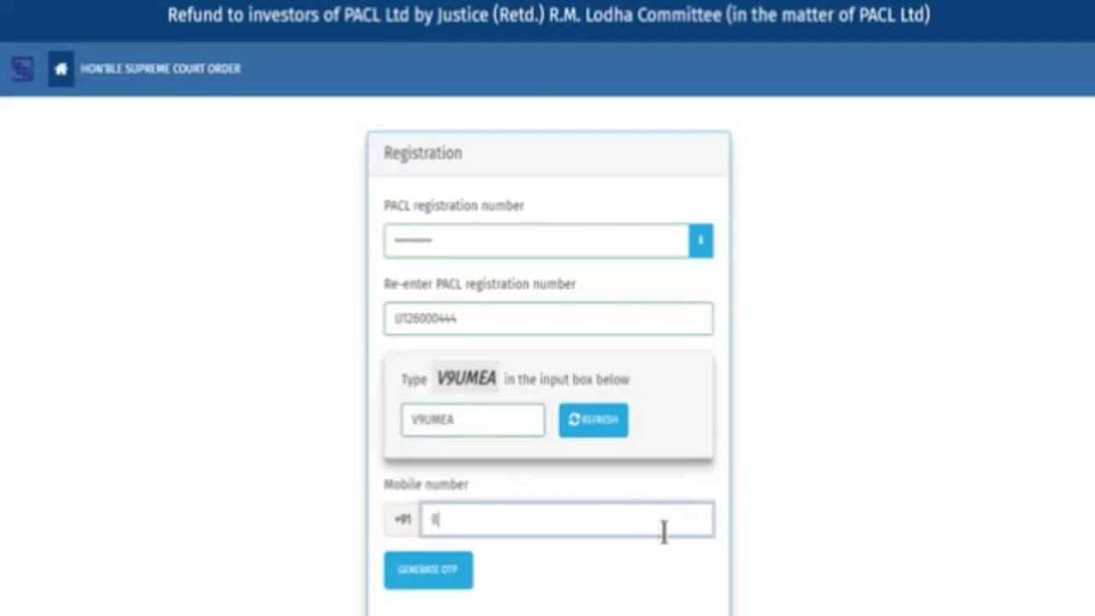
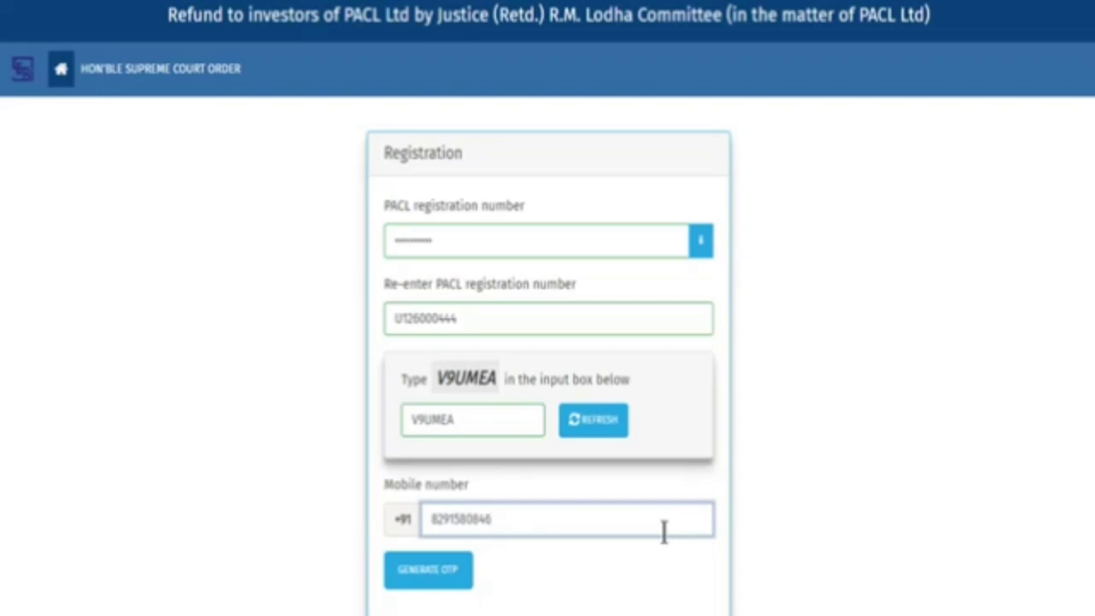
Request an OTP for the mobile number and submit the received code for verification
left_click(442, 580)
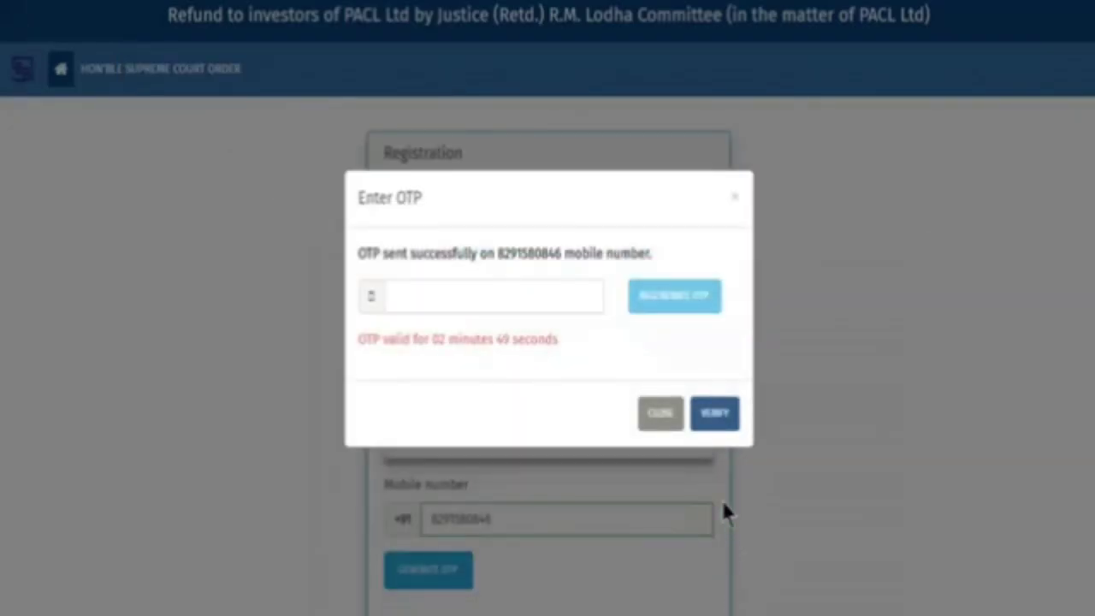
left_click(547, 304)
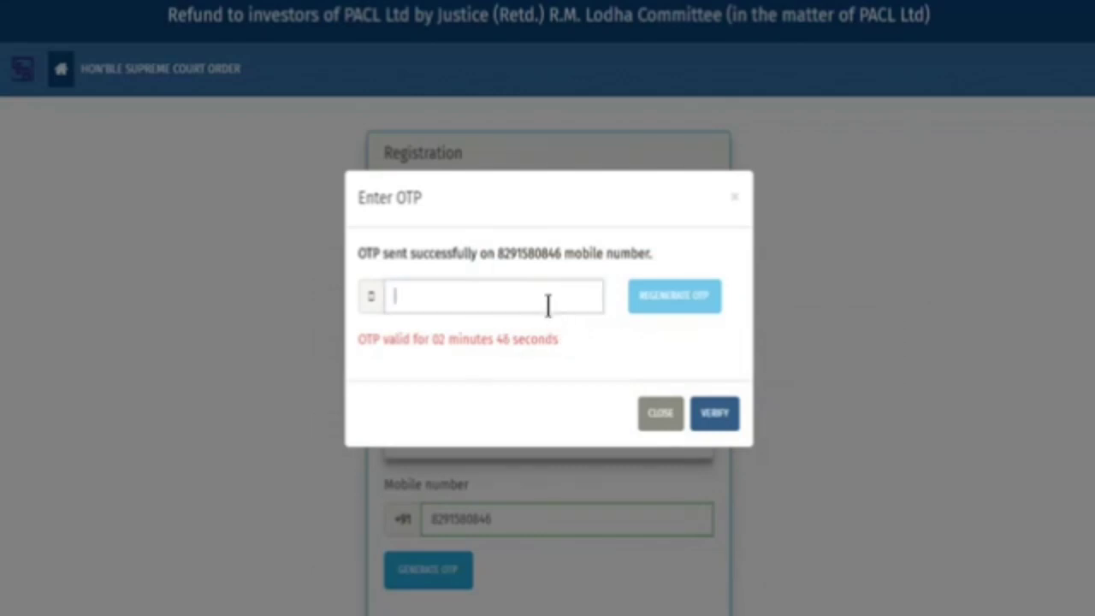
type("UJHG")
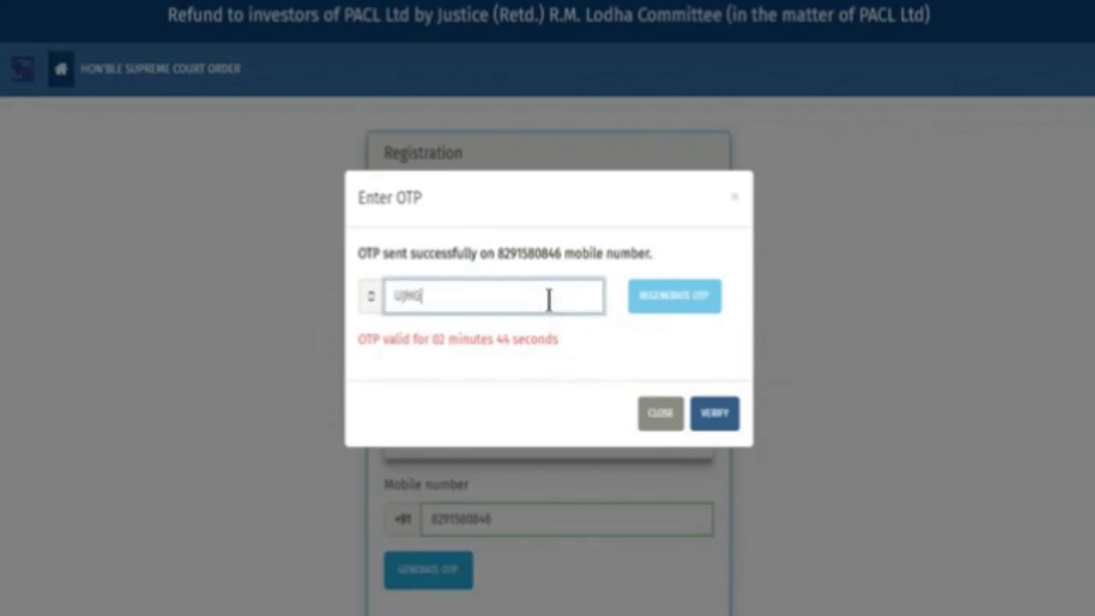
type("Y")
left_click(713, 418)
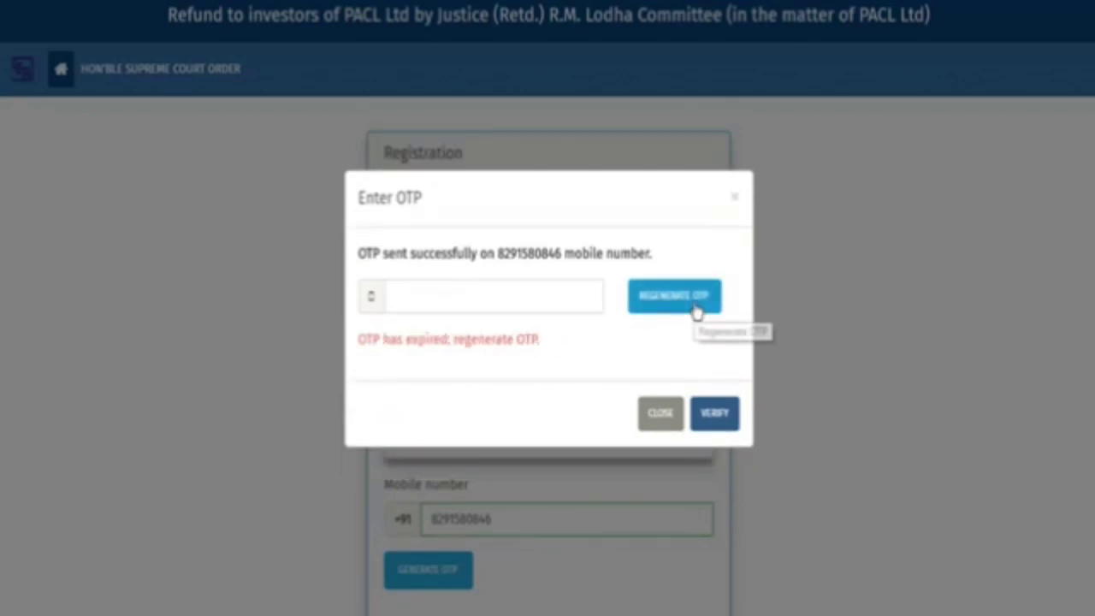
After the first OTP expires, regenerate it and verify the mobile number with the new code
left_click(695, 311)
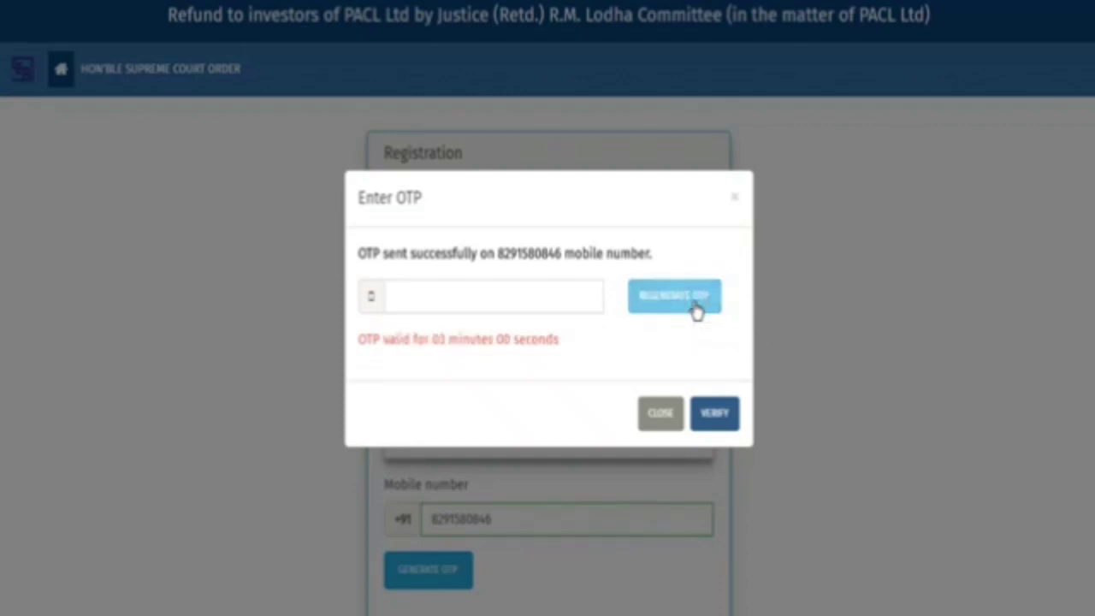
left_click(590, 296)
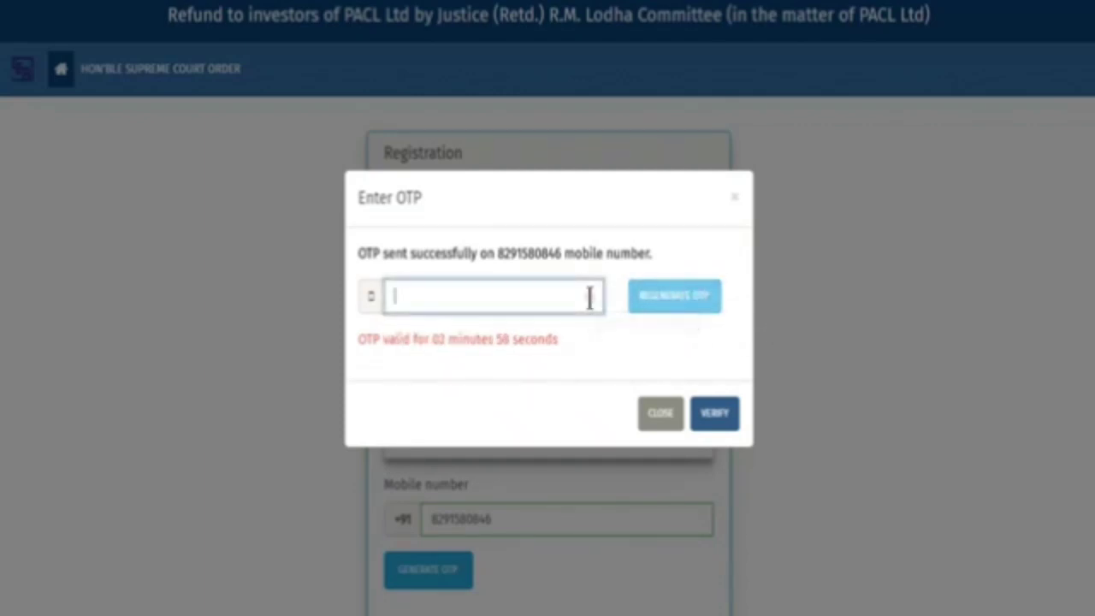
type("8F8MJ")
left_click(714, 414)
scroll(757, 475, "down", 5)
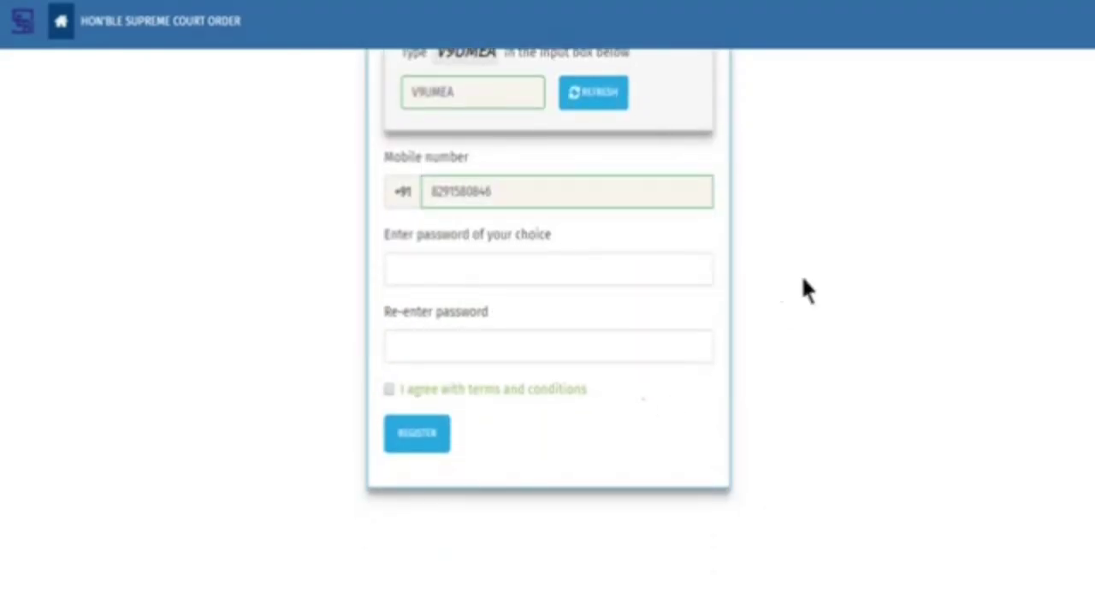
Set and confirm an account password, accept the terms and conditions, and register
left_click(656, 265)
type("*****")
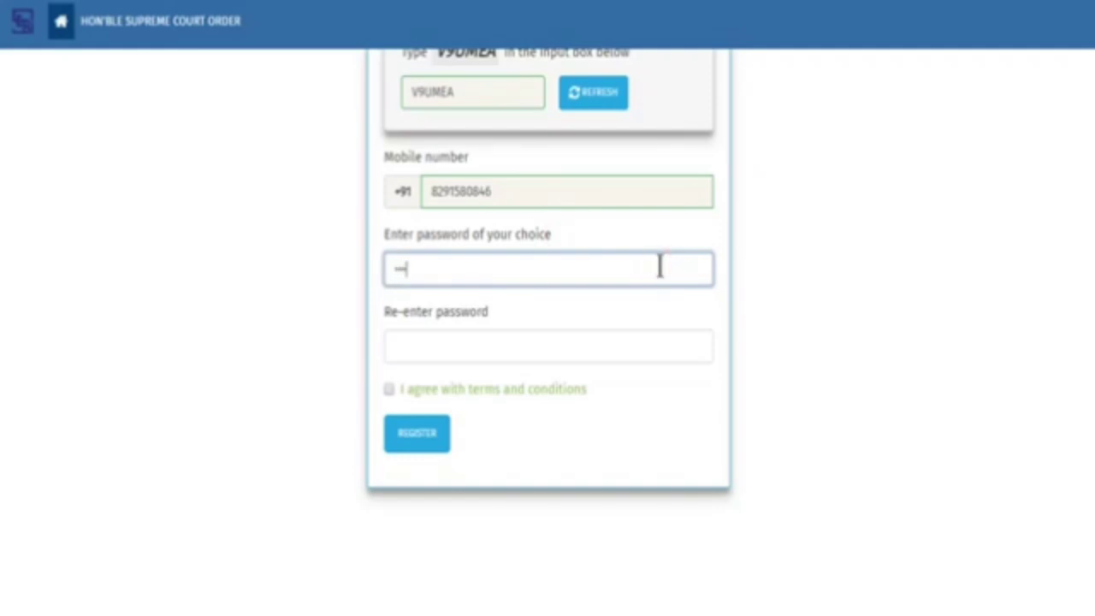
type("***")
key("Tab")
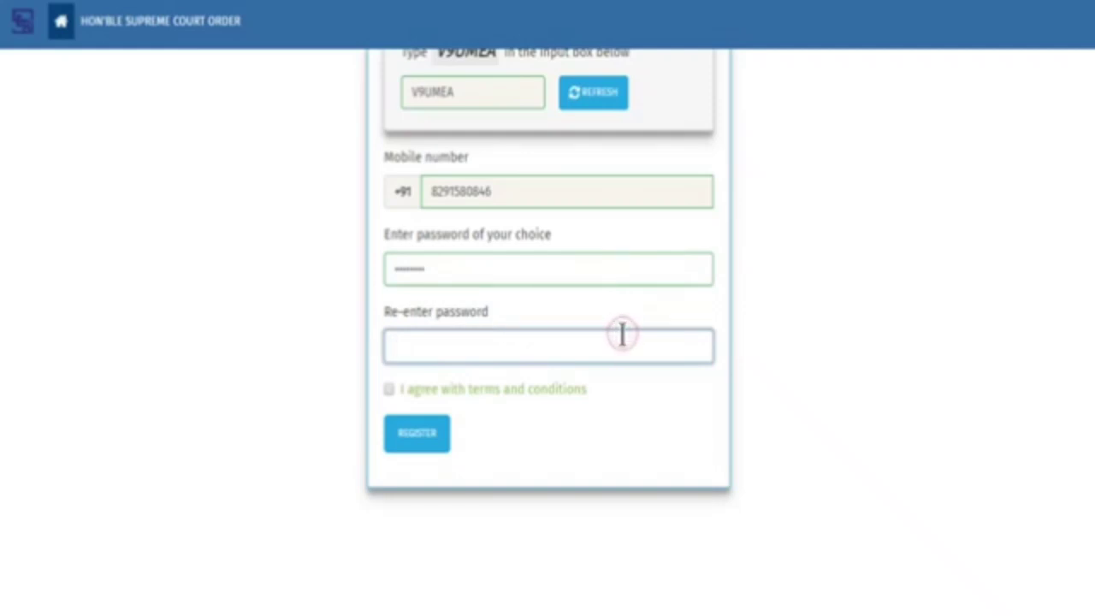
type("*******")
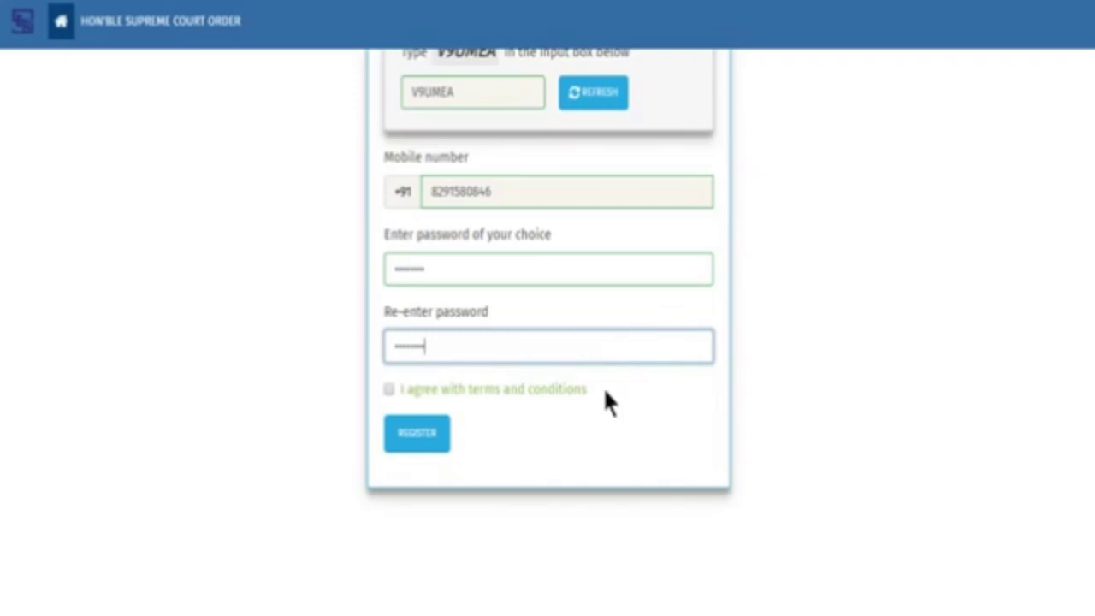
left_click(389, 391)
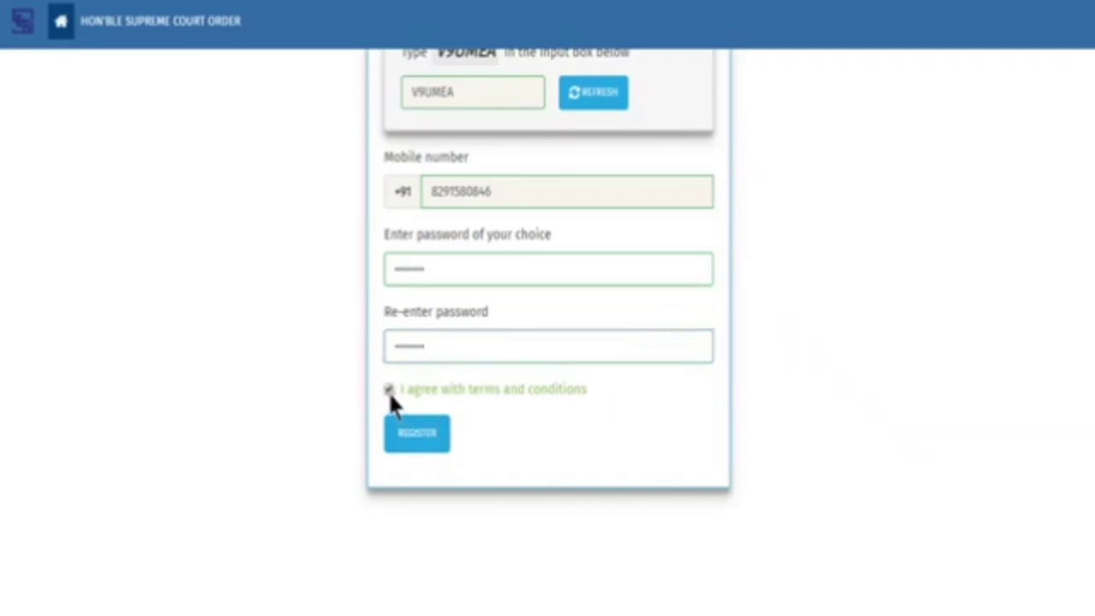
left_click(421, 438)
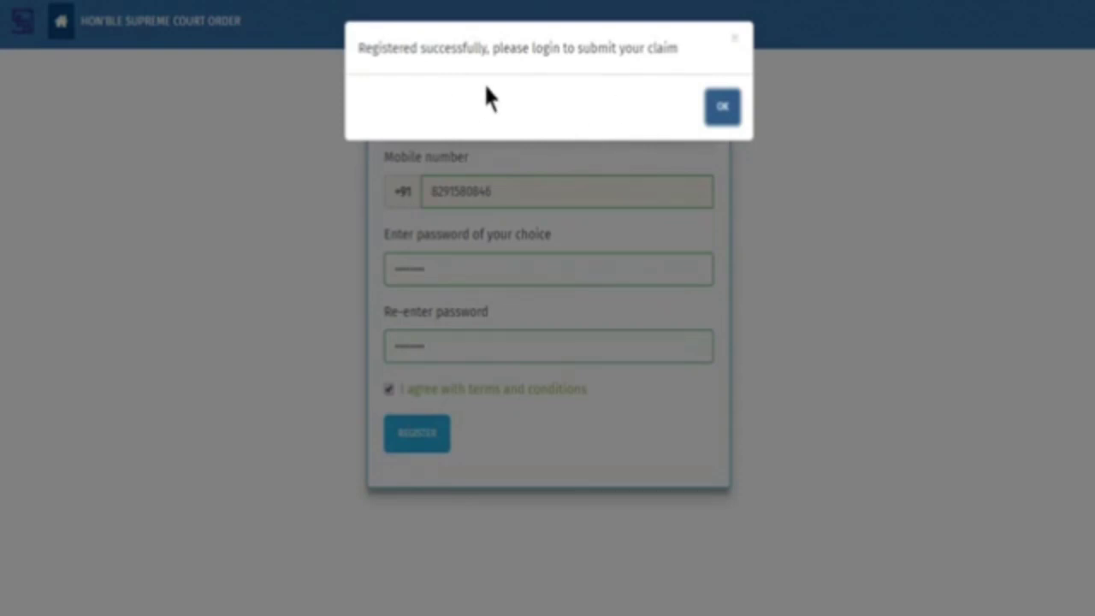
Dismiss the success message and log in with the registration number, password and captcha
left_click(710, 110)
left_click(597, 262)
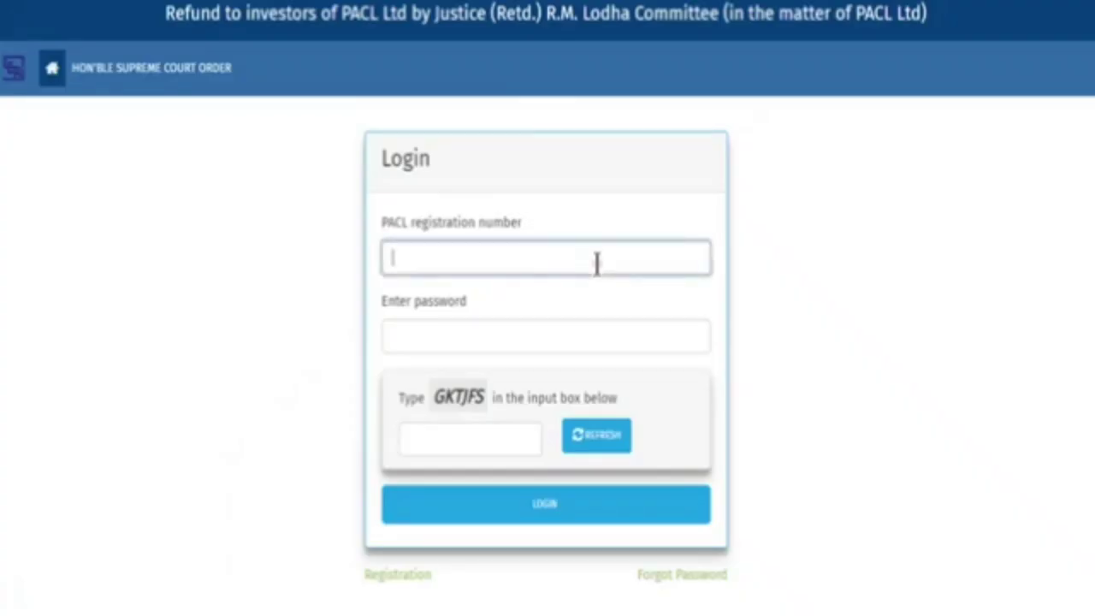
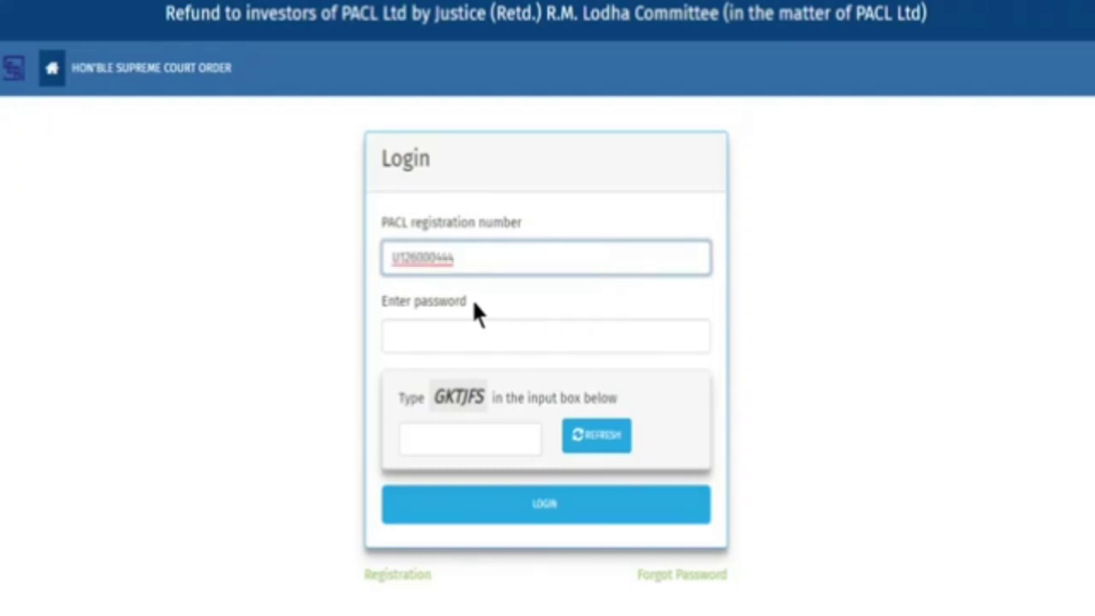
left_click(572, 340)
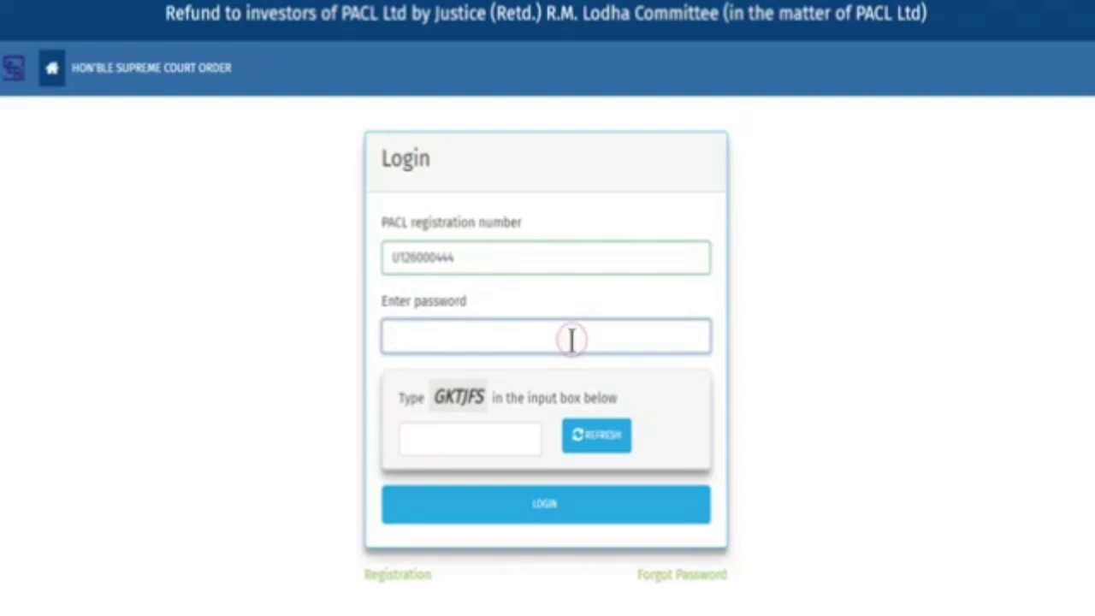
type("*******")
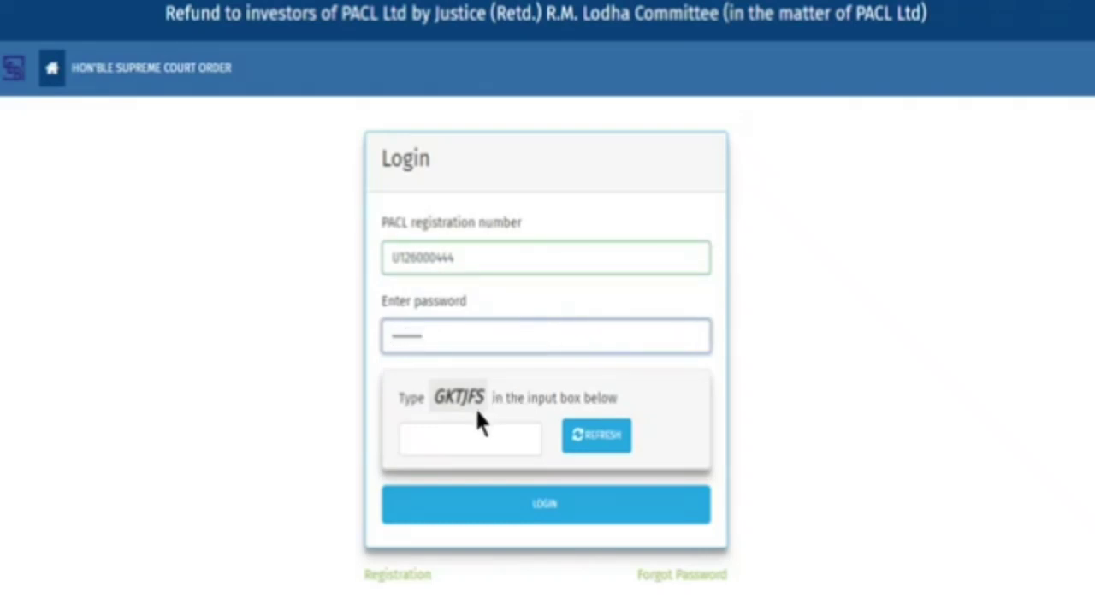
left_click(511, 436)
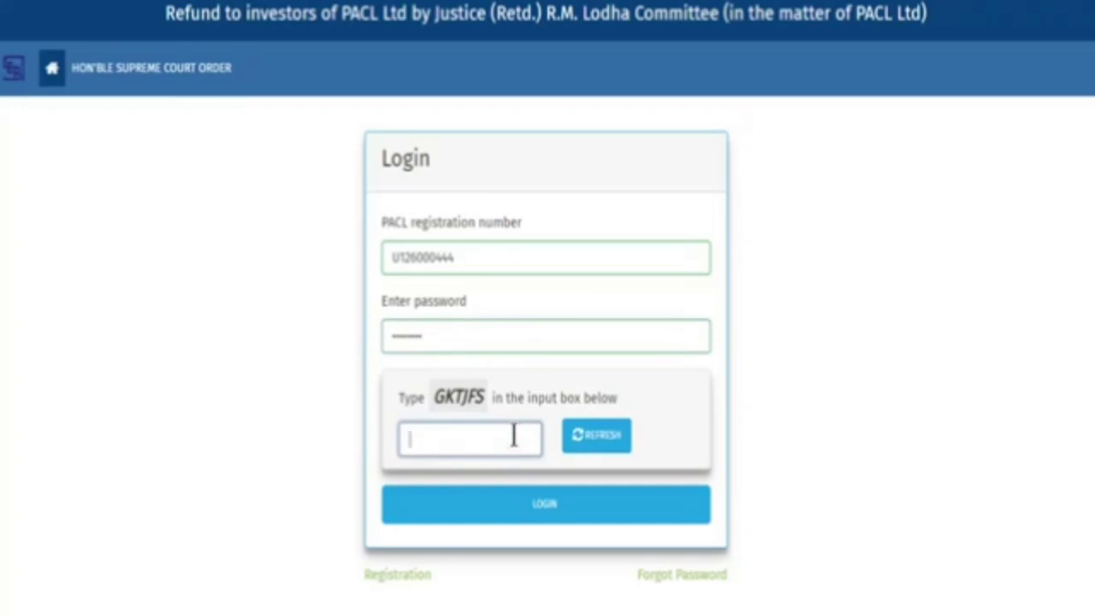
type("GKTJFS")
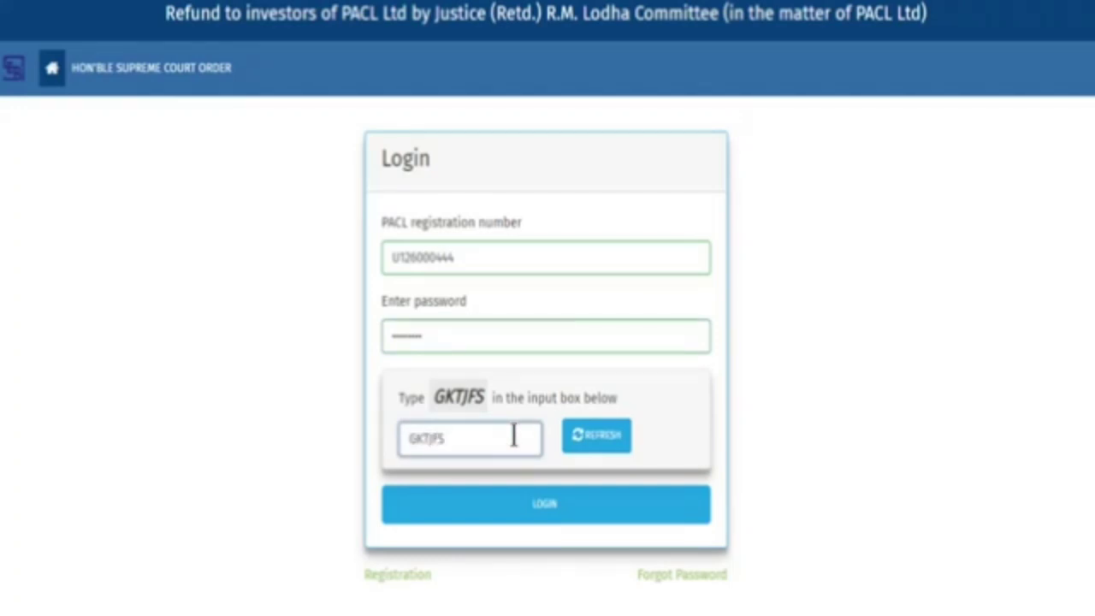
left_click(575, 518)
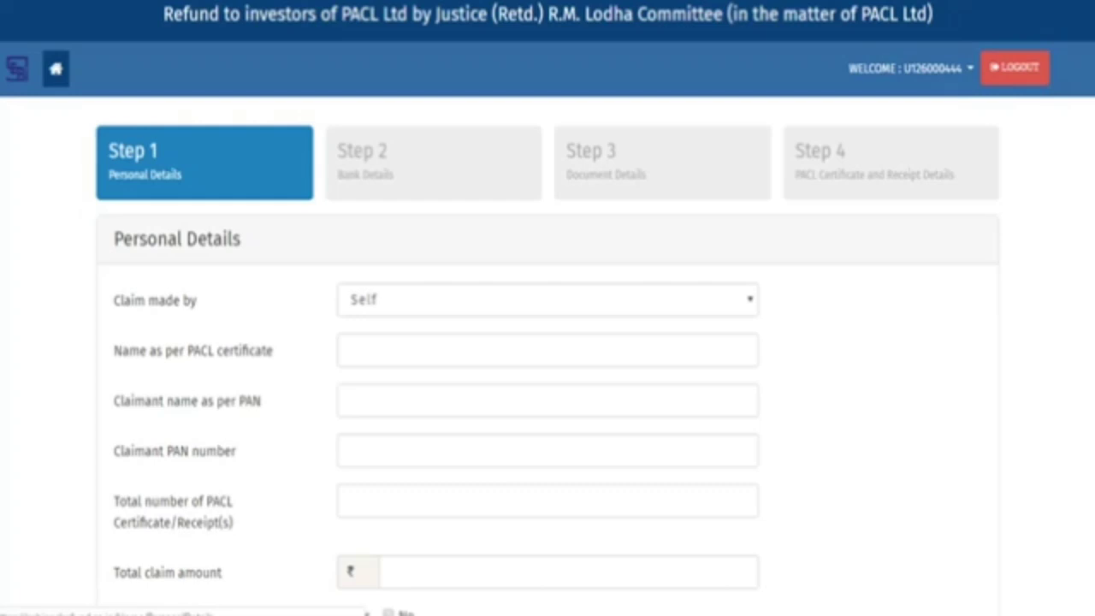
Fill in the name as per PACL certificate, the claimant's name as on PAN, and the PAN number
left_click(743, 352)
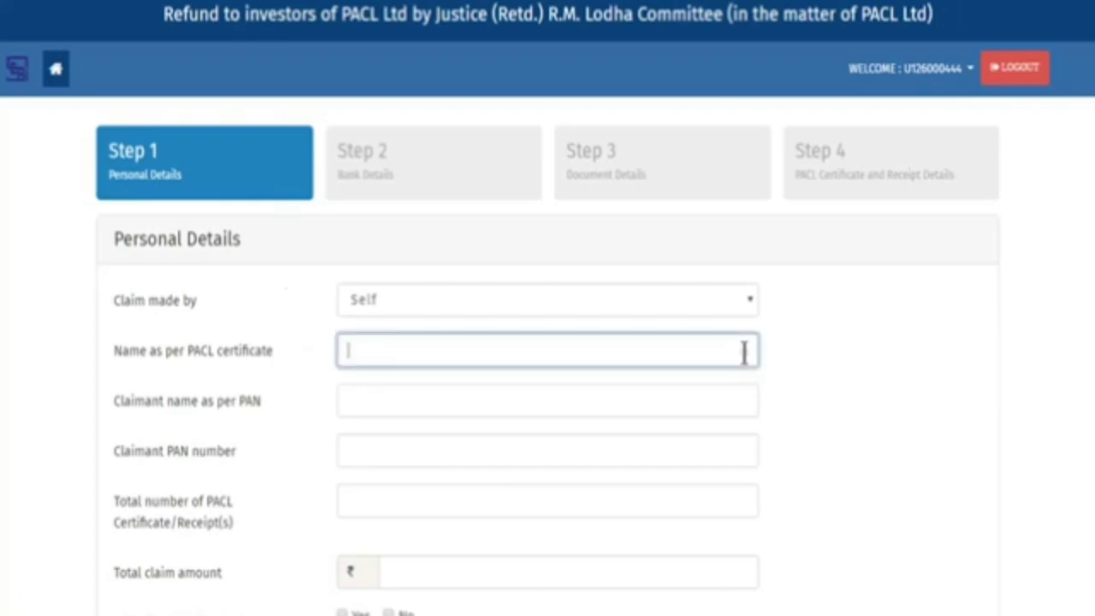
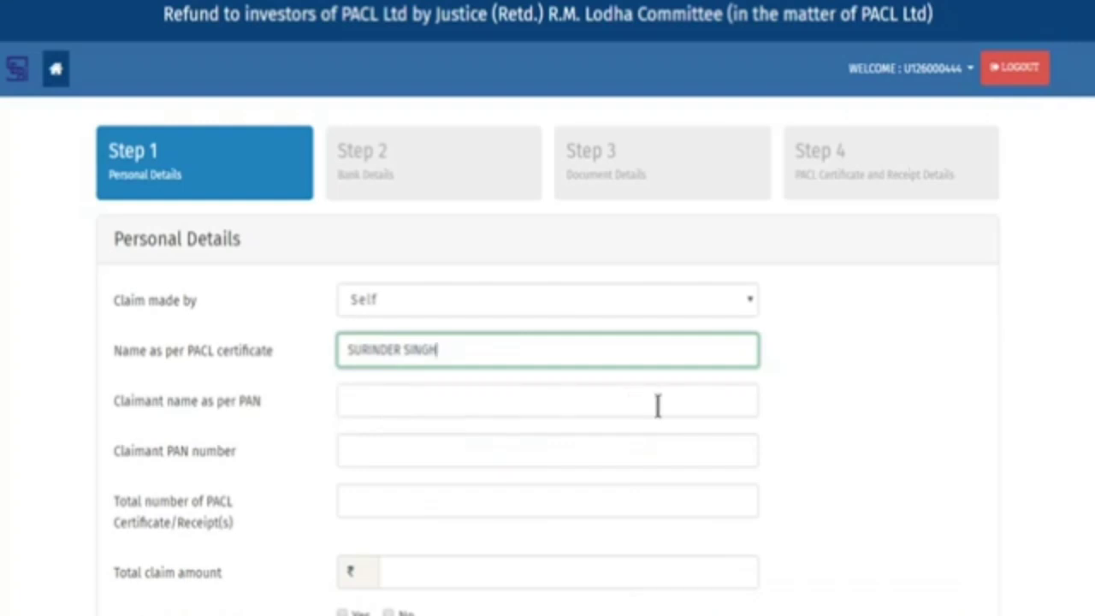
left_click(656, 403)
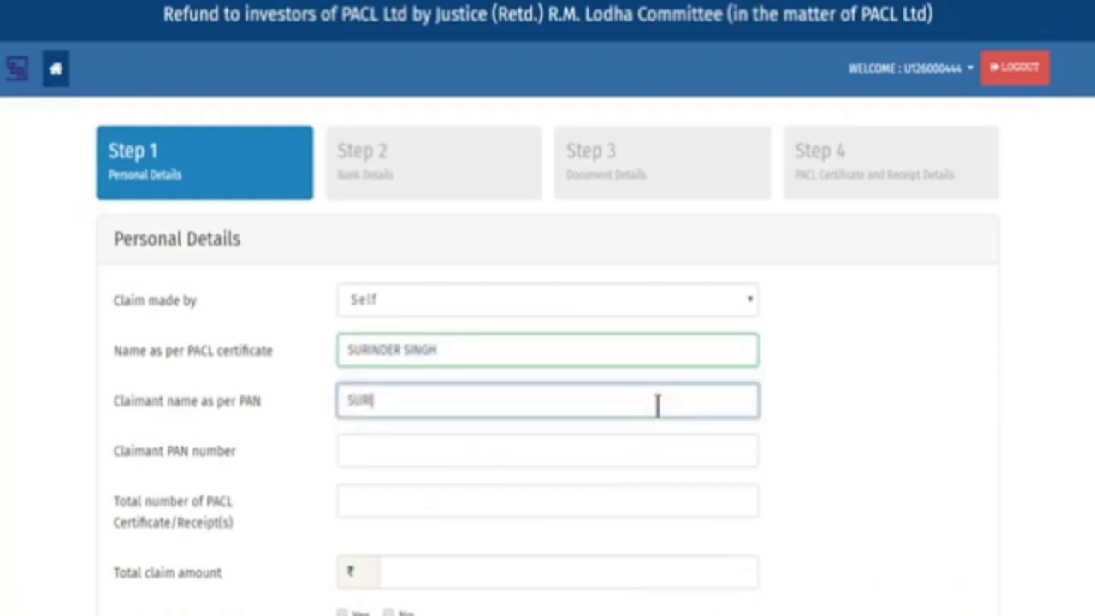
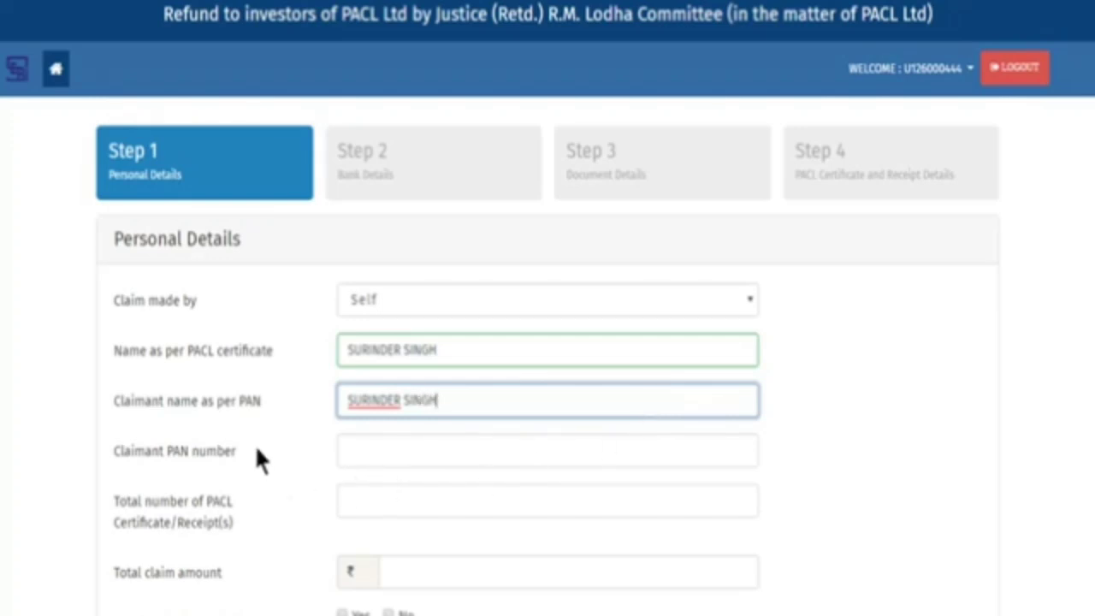
left_click(647, 449)
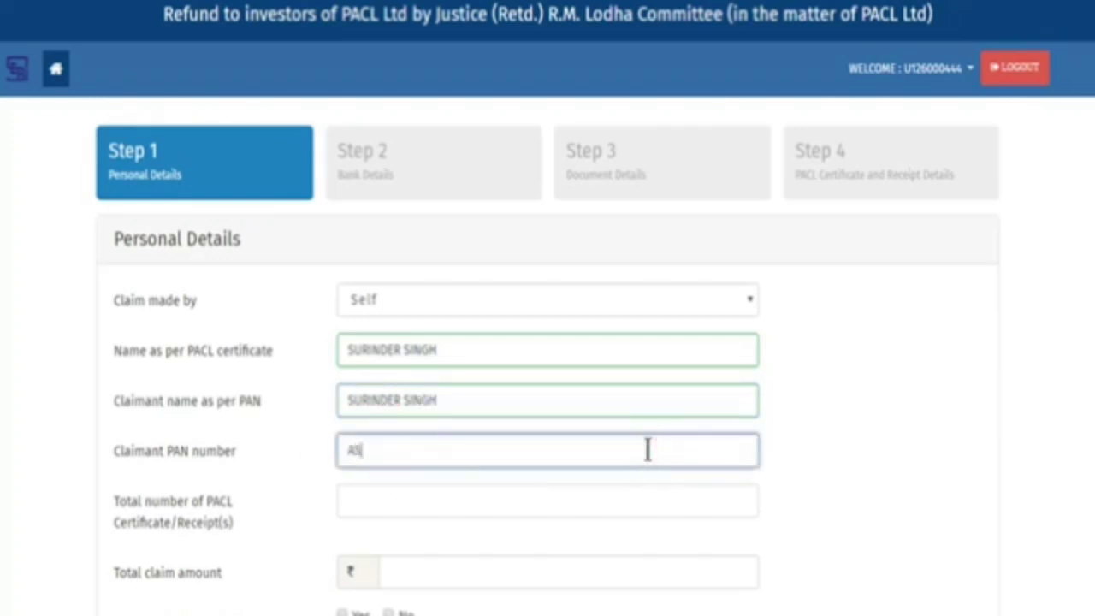
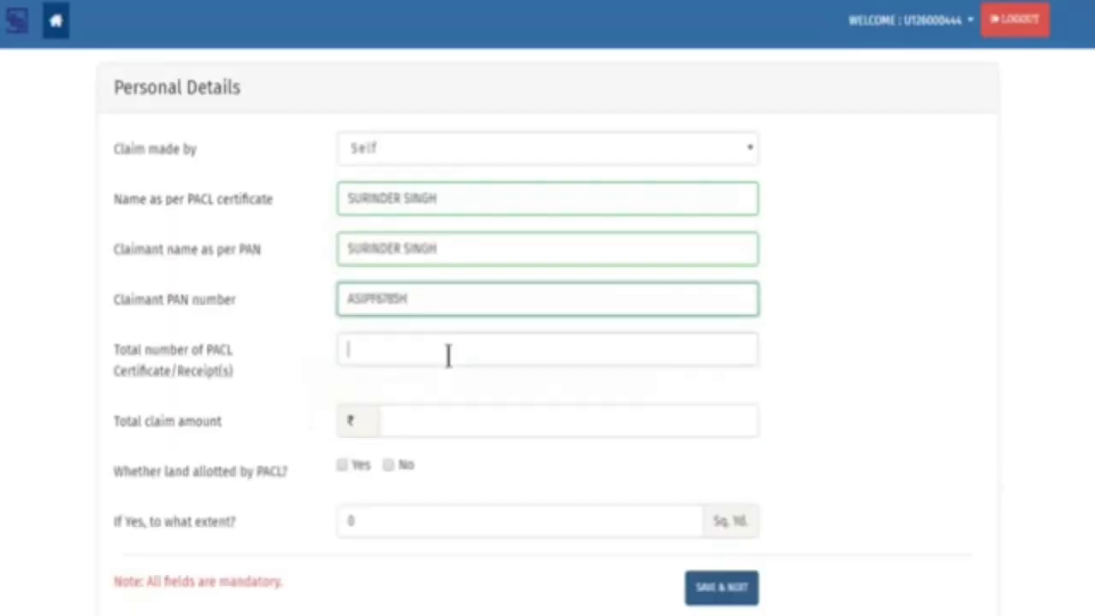
Enter 3 certificates/receipts, a ₹480 claim, land allotted Yes, and 200 Sq. Yd. extent
left_click(448, 354)
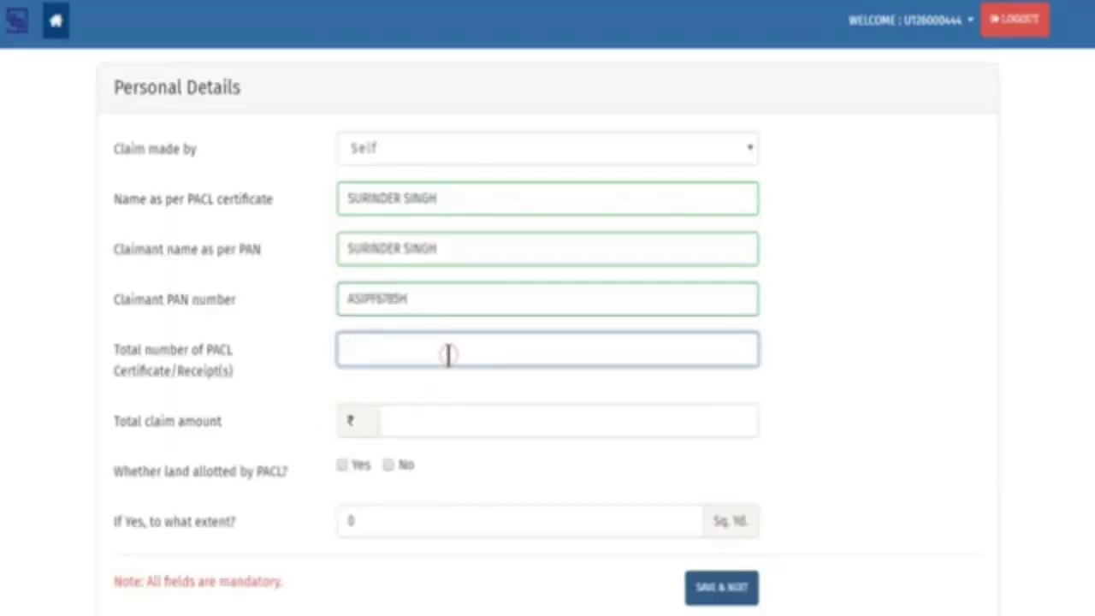
type("3")
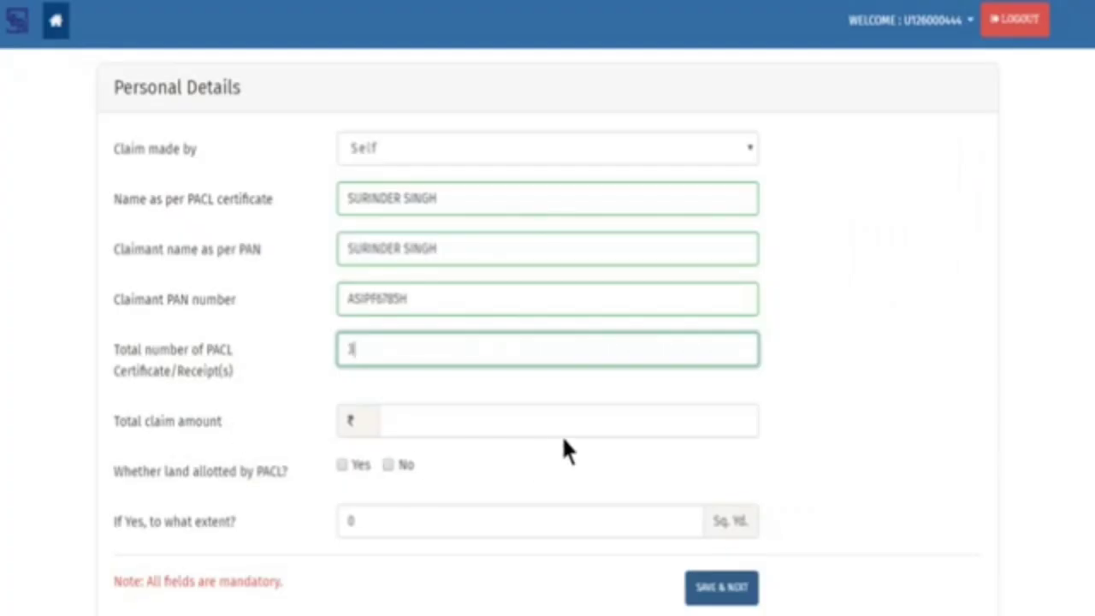
left_click(567, 422)
type("48")
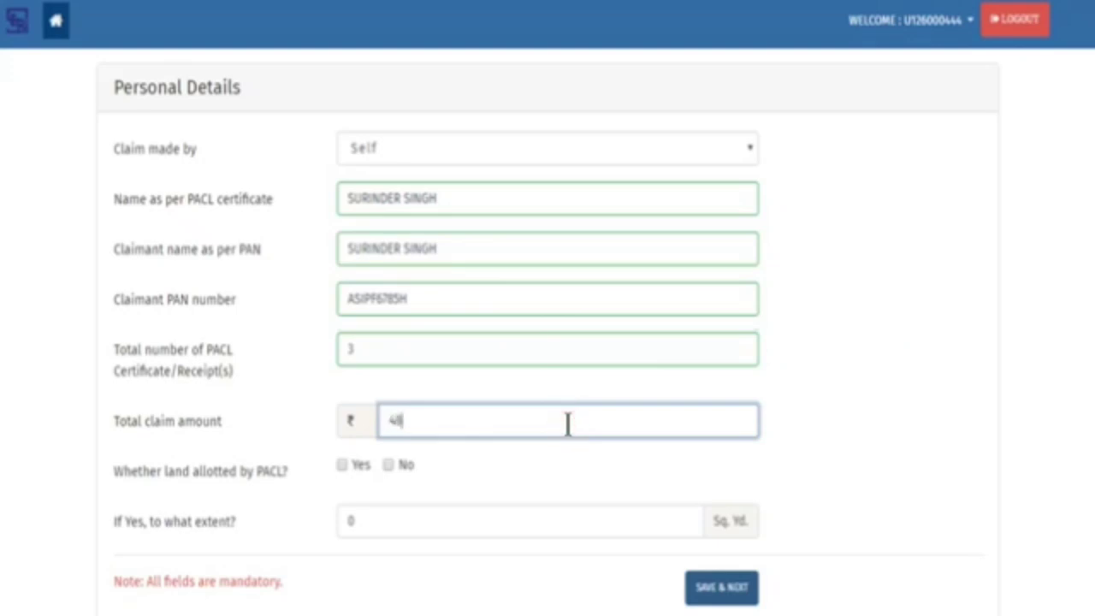
type("0")
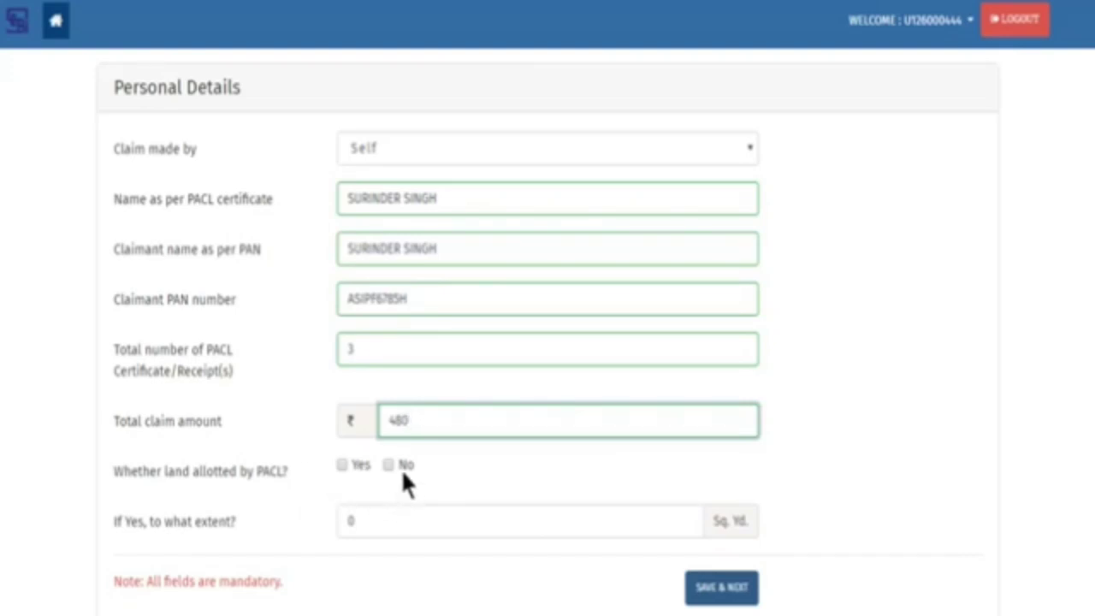
left_click(342, 465)
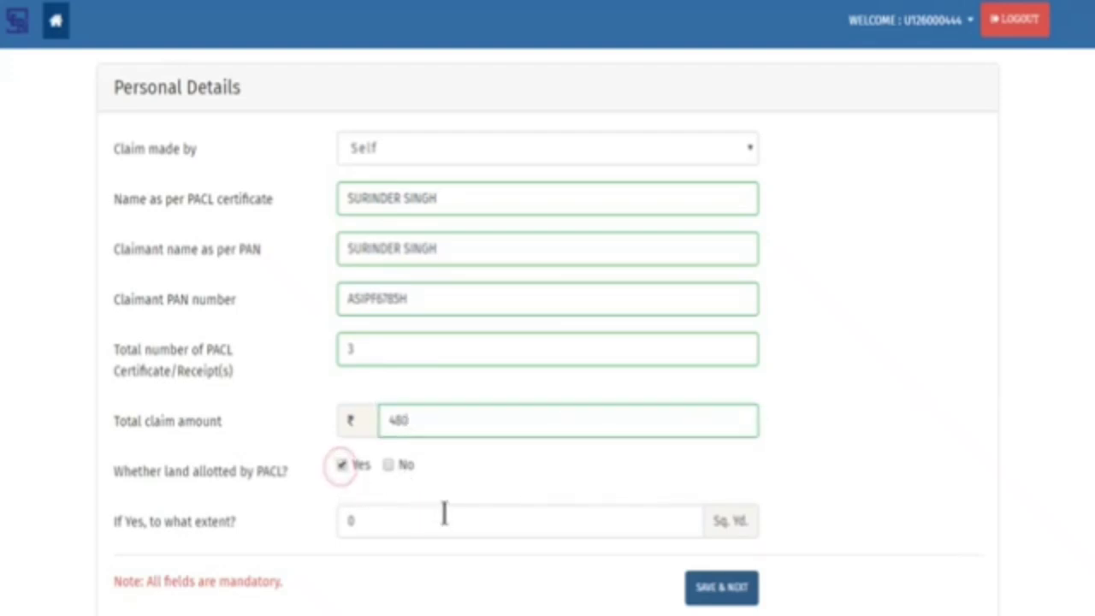
left_click(444, 513)
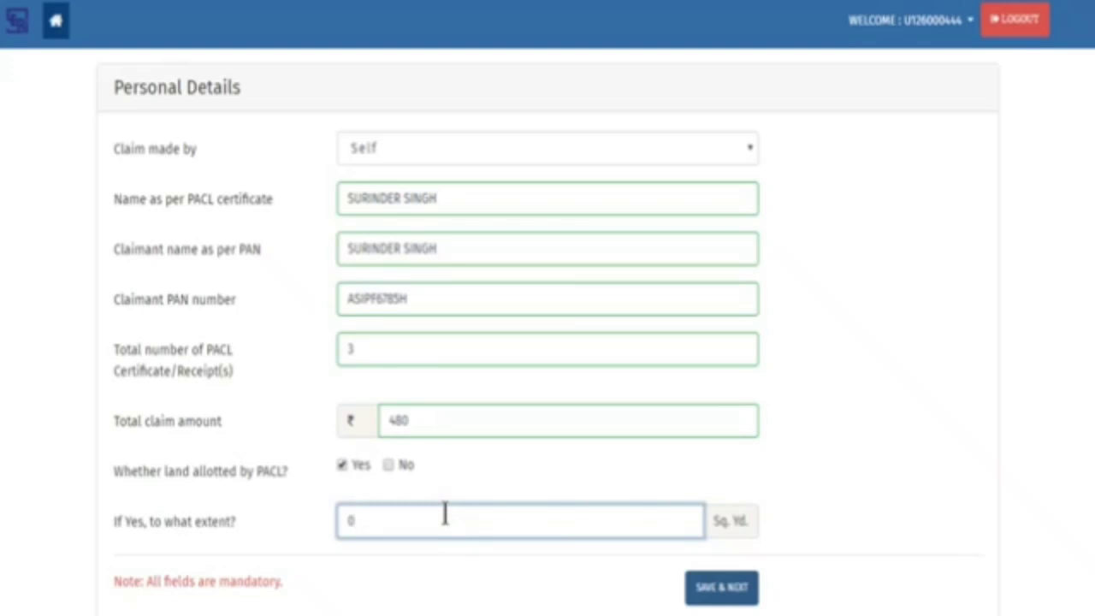
key("BackSpace")
type("200")
Save personal details, enter the bank-account holder's name and pick the matching ICICI IFSC code
left_click(740, 597)
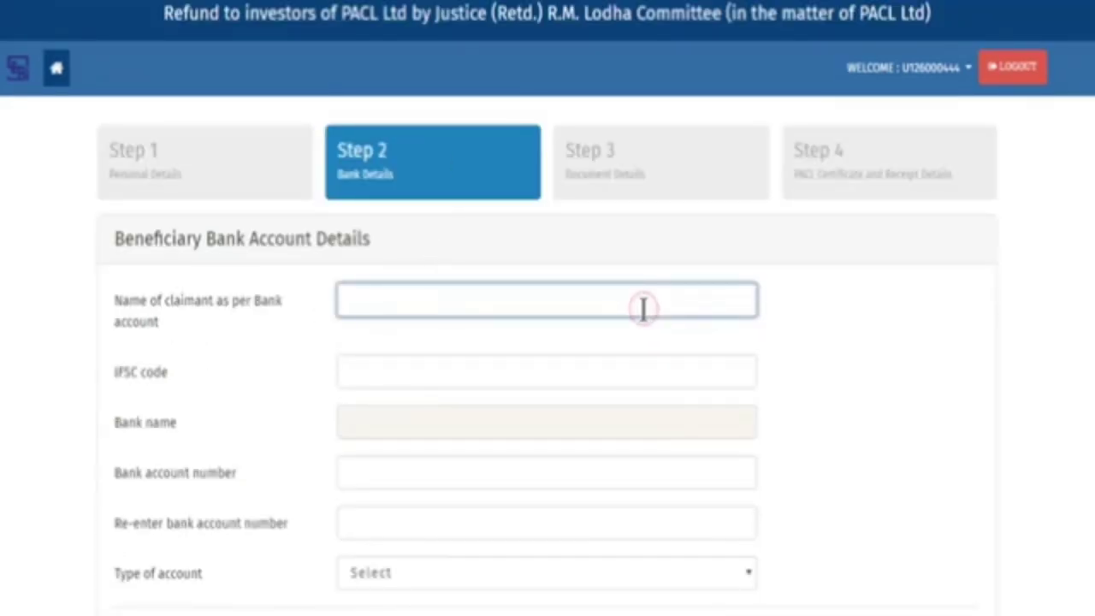
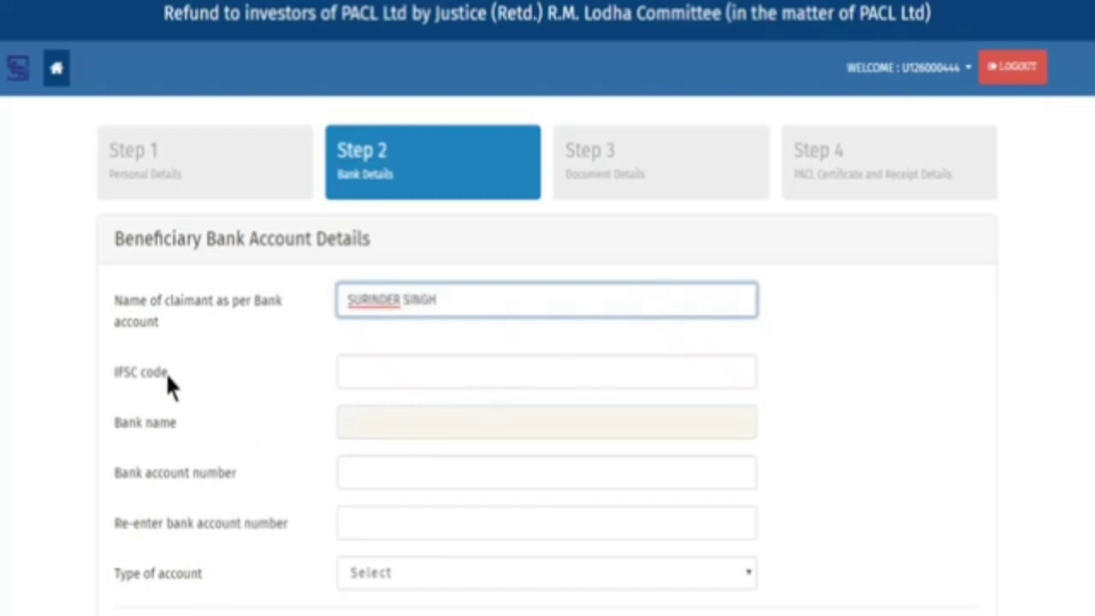
left_click(662, 364)
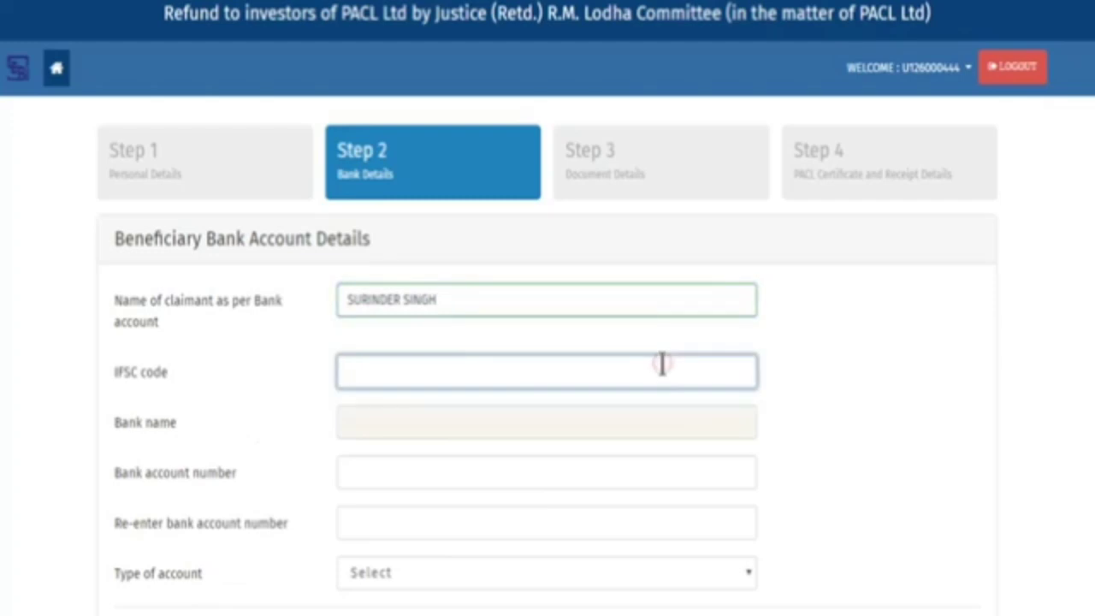
type("ICIC")
left_click(658, 422)
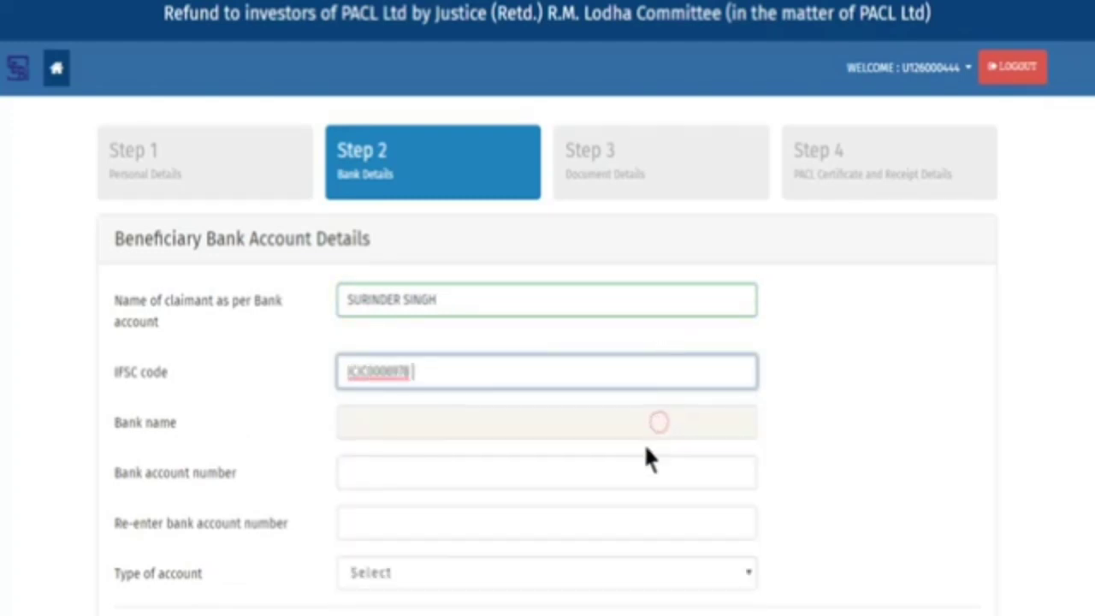
Enter and confirm the bank account number, choose Saving account, and save the bank details
left_click(565, 479)
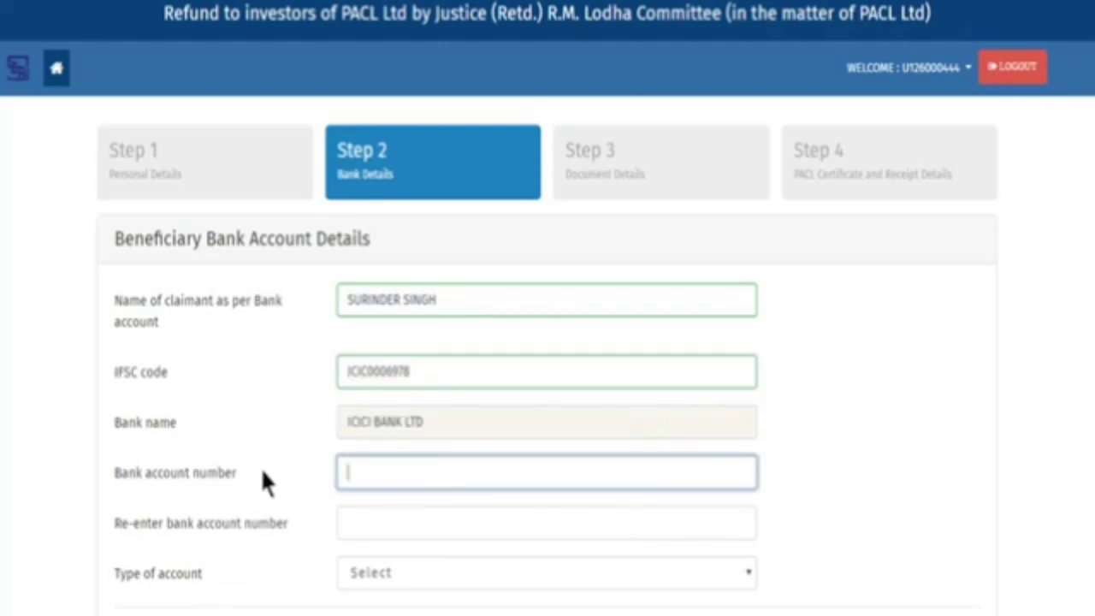
left_click(683, 476)
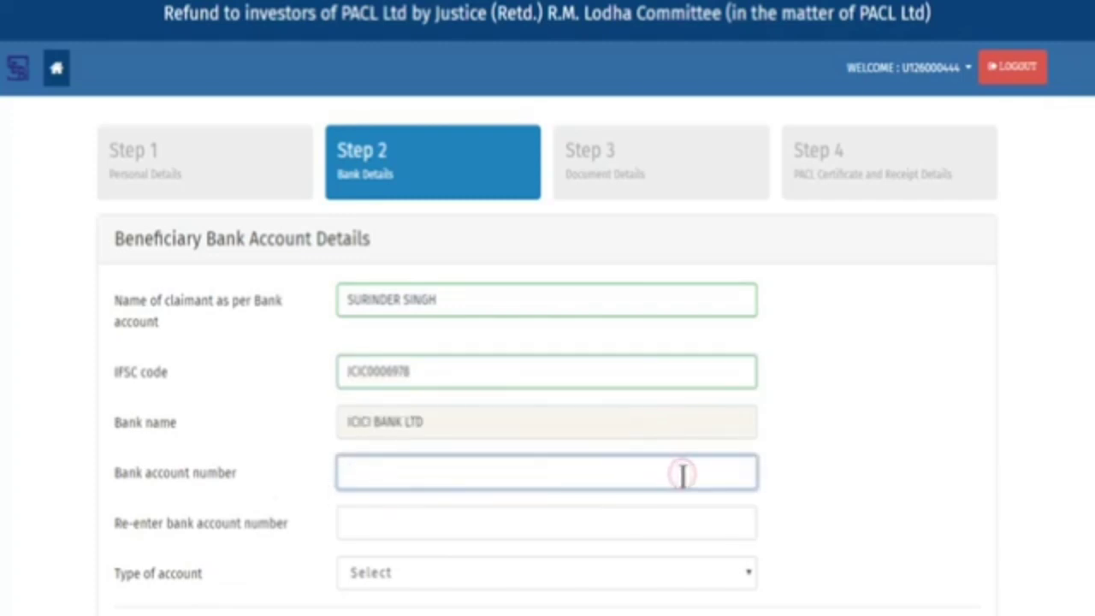
type("0")
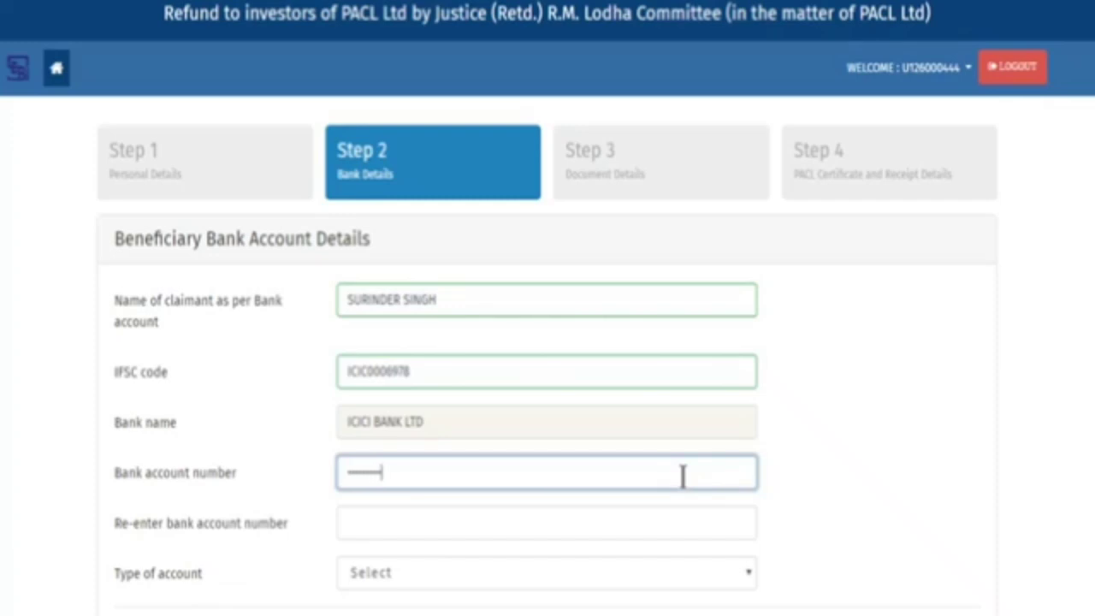
type("0")
key("Tab")
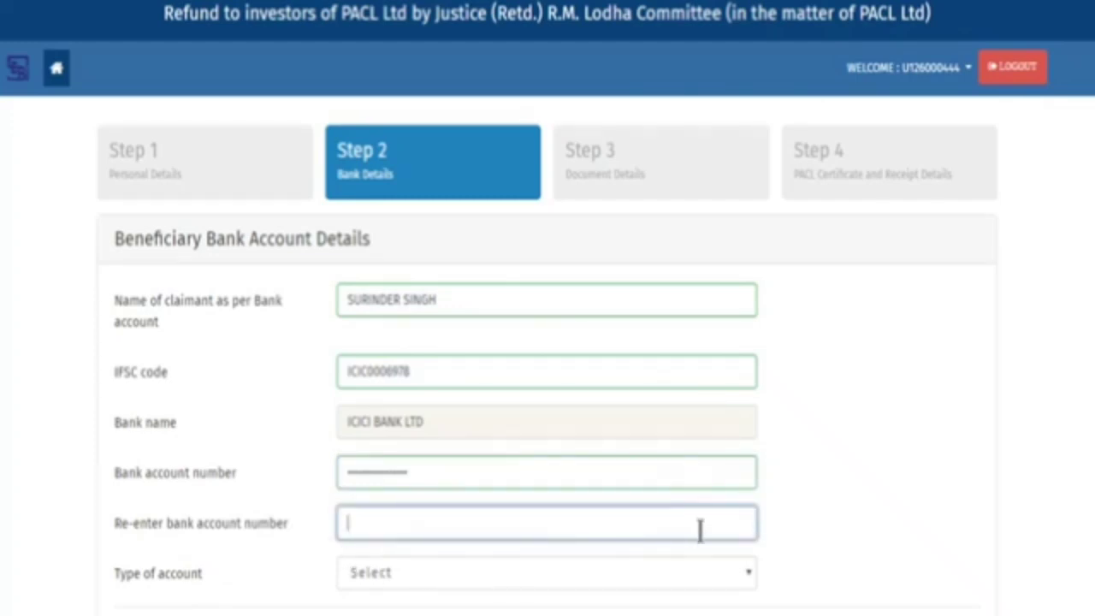
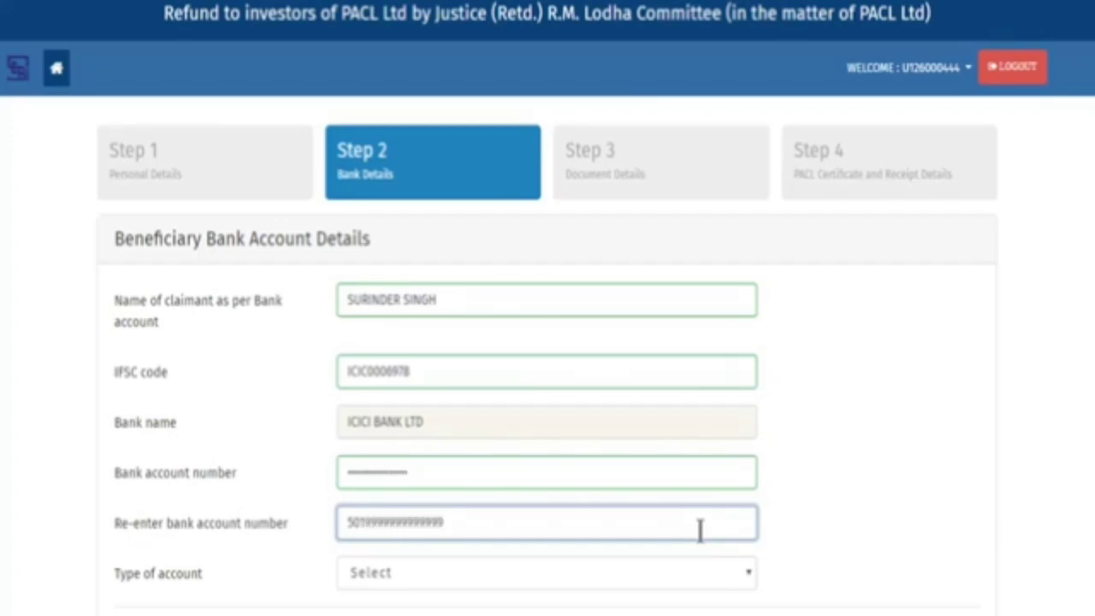
scroll(802, 502, "down", 2)
left_click(665, 441)
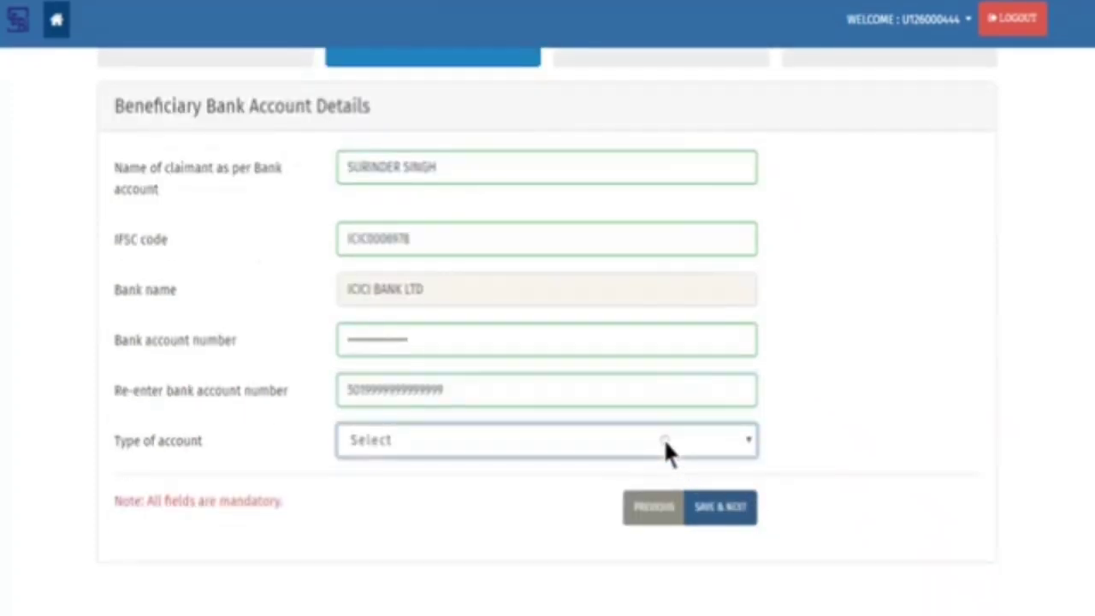
left_click(663, 484)
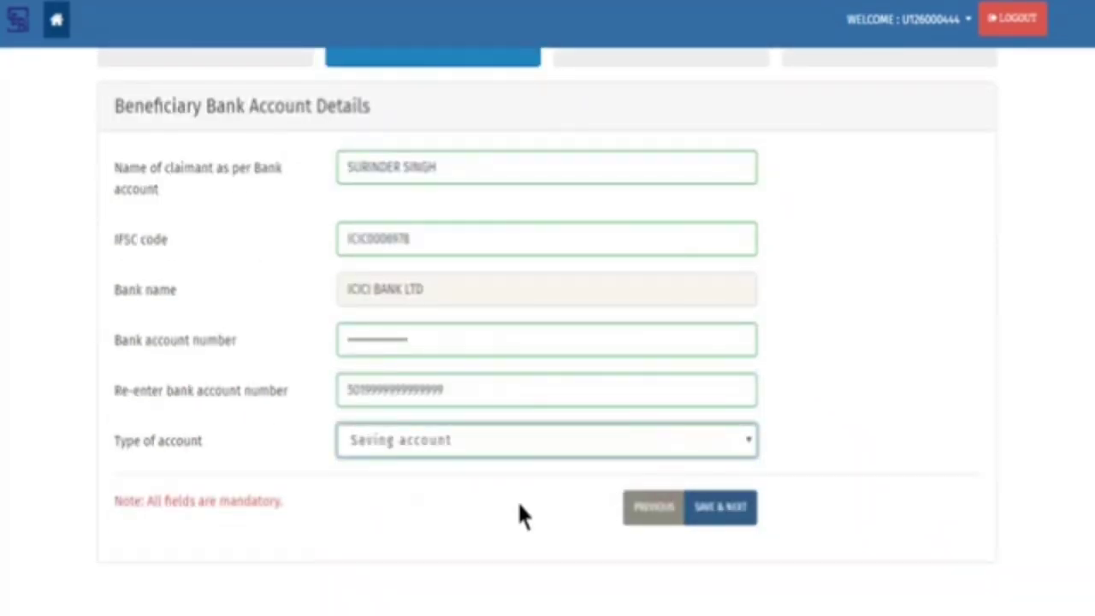
left_click(734, 518)
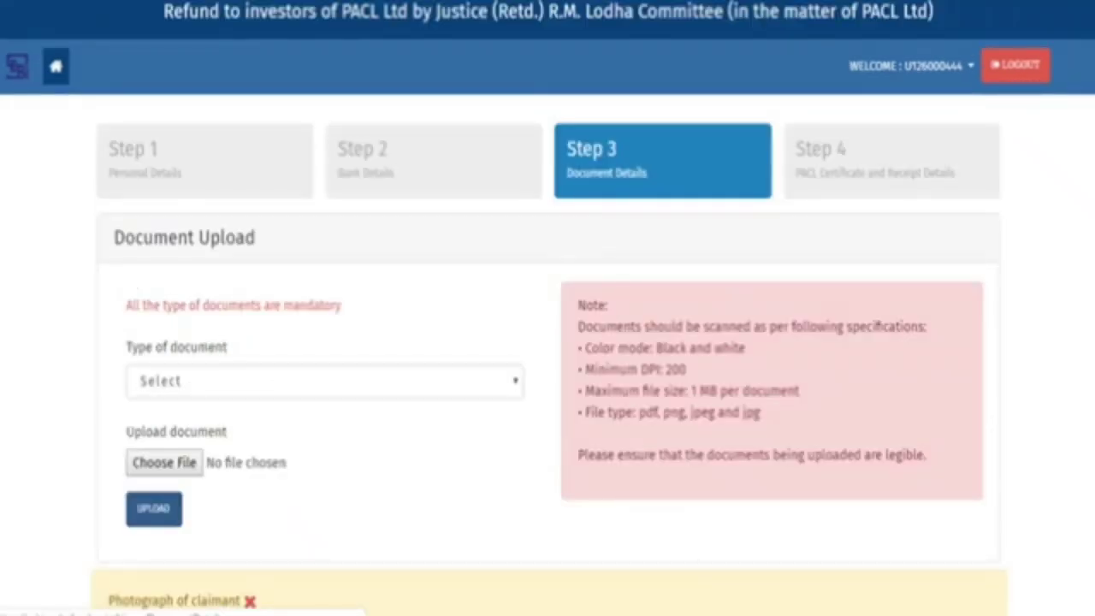
Upload the Photograph file as the 'Photograph of claimant' document
left_click(496, 376)
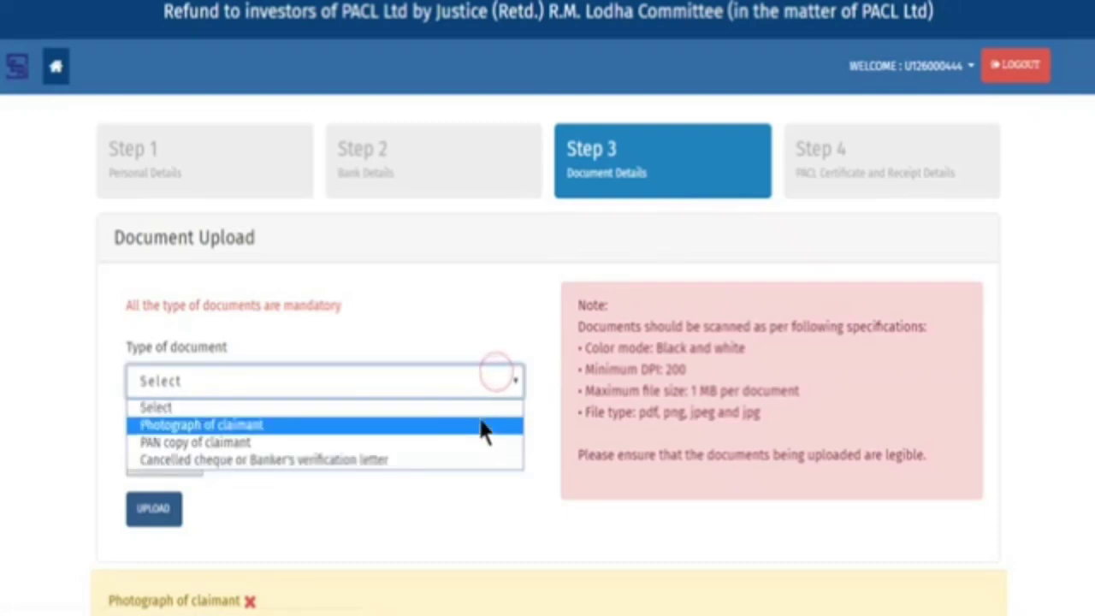
left_click(480, 419)
left_click(164, 463)
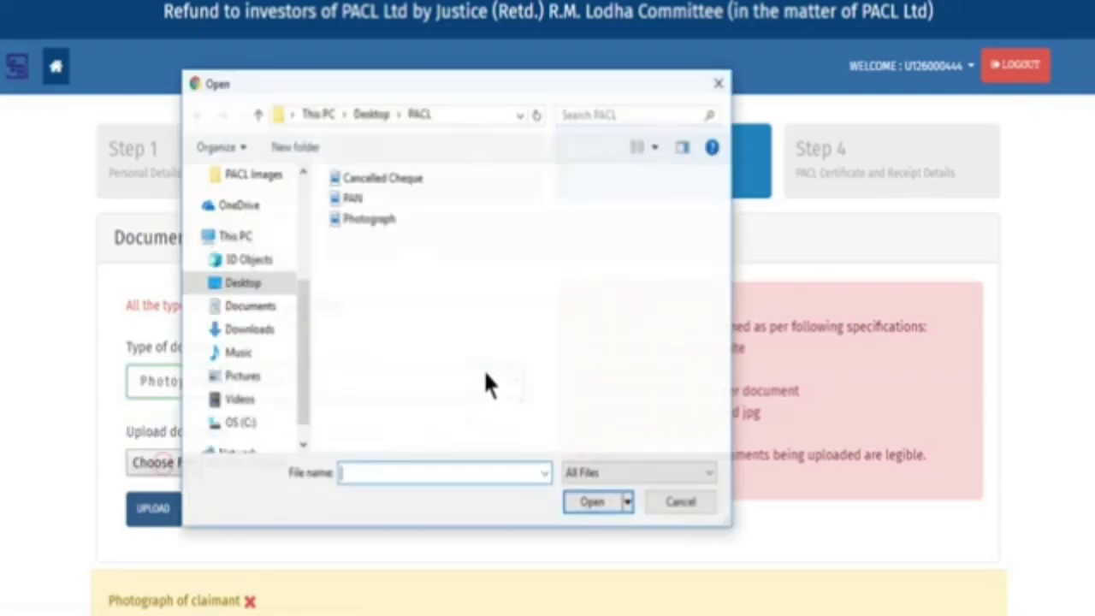
left_click(369, 219)
left_click(593, 502)
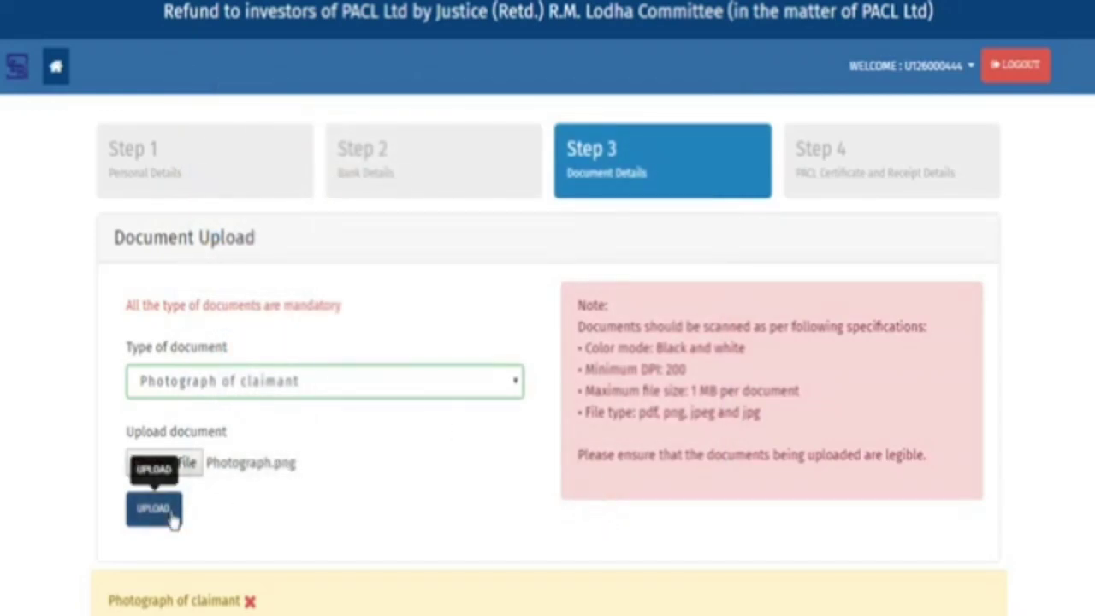
left_click(167, 511)
left_click(725, 332)
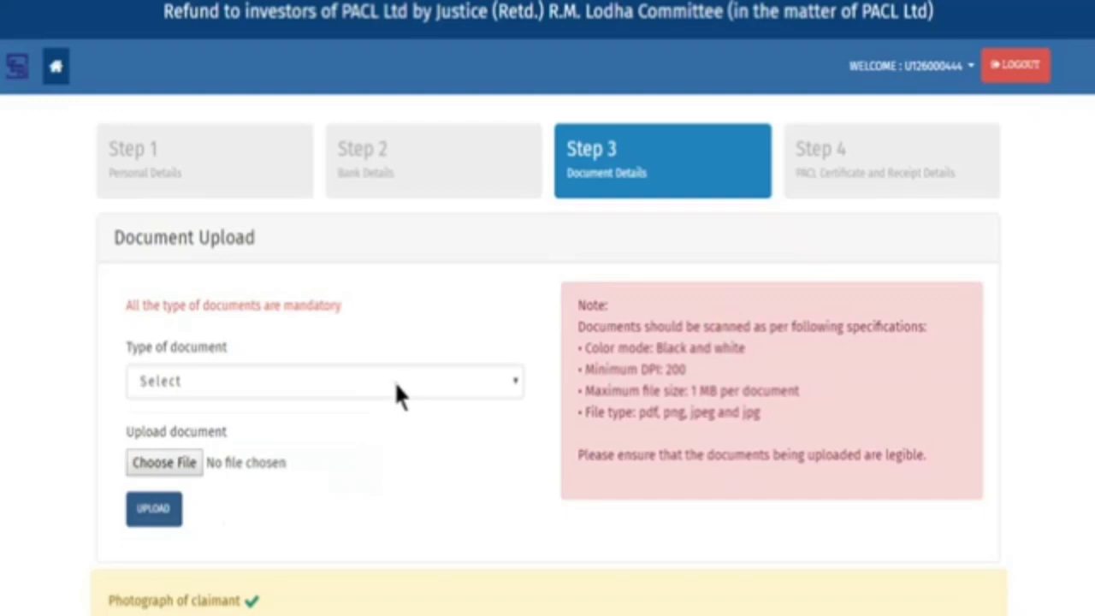
Upload PAN.png as the 'PAN copy of claimant' document
left_click(394, 382)
left_click(395, 442)
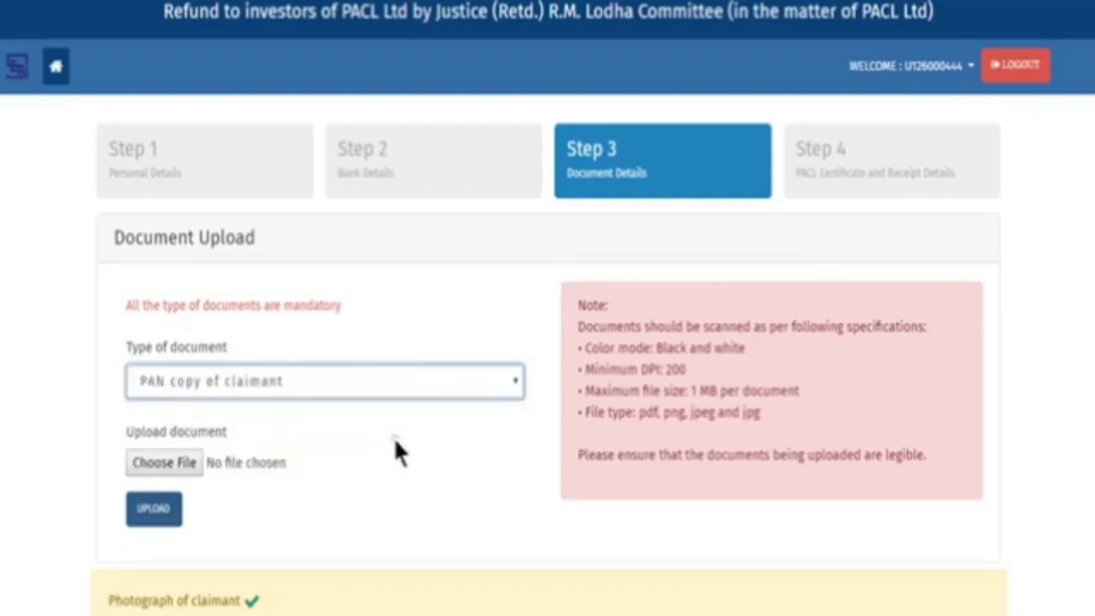
left_click(171, 460)
left_click(352, 197)
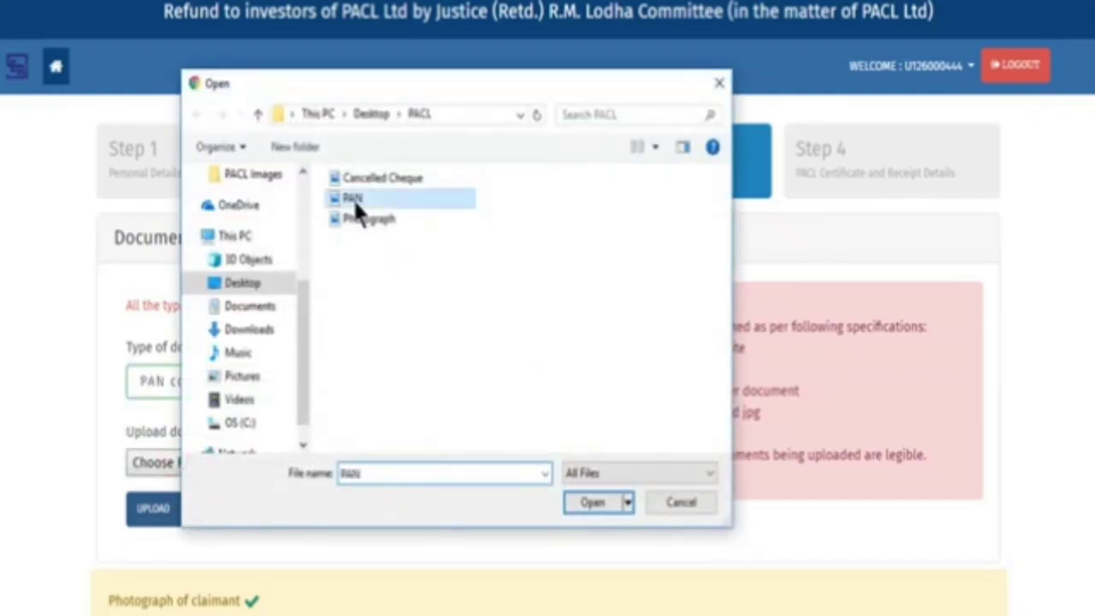
left_click(588, 503)
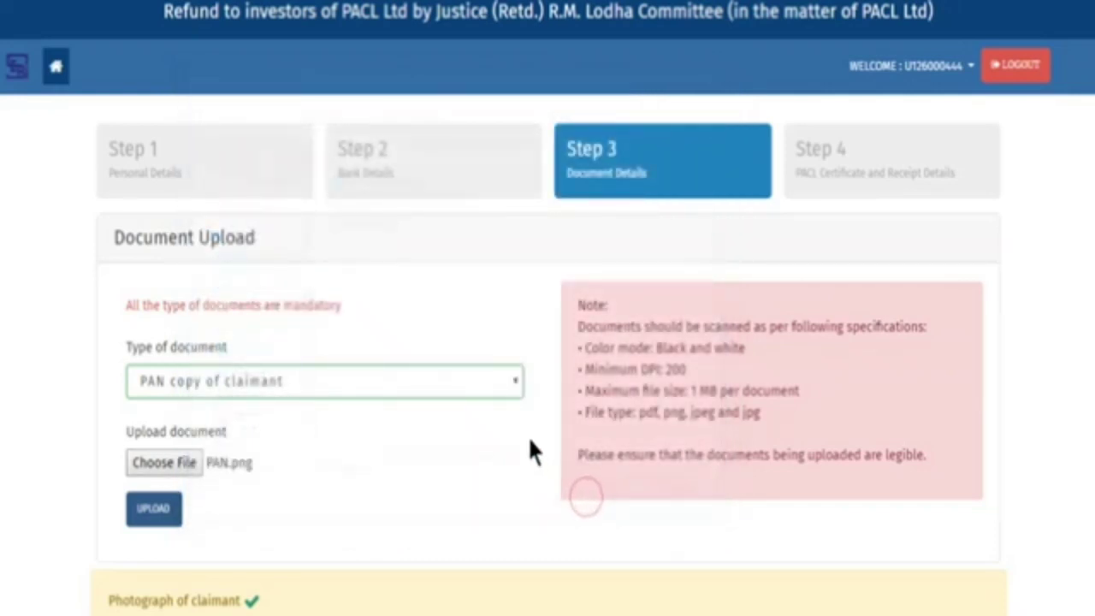
left_click(154, 515)
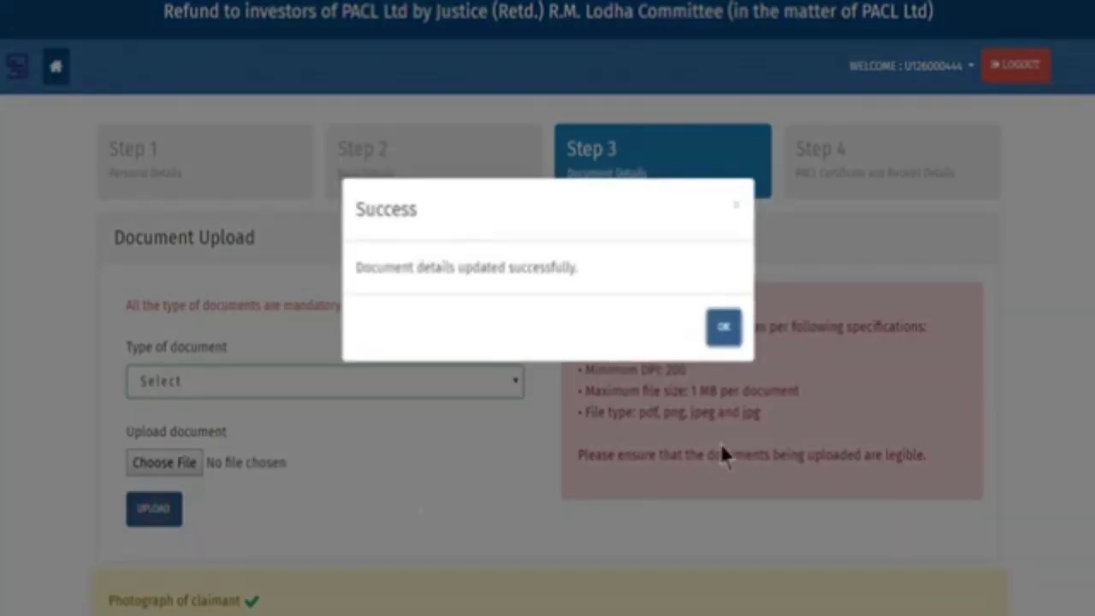
left_click(723, 328)
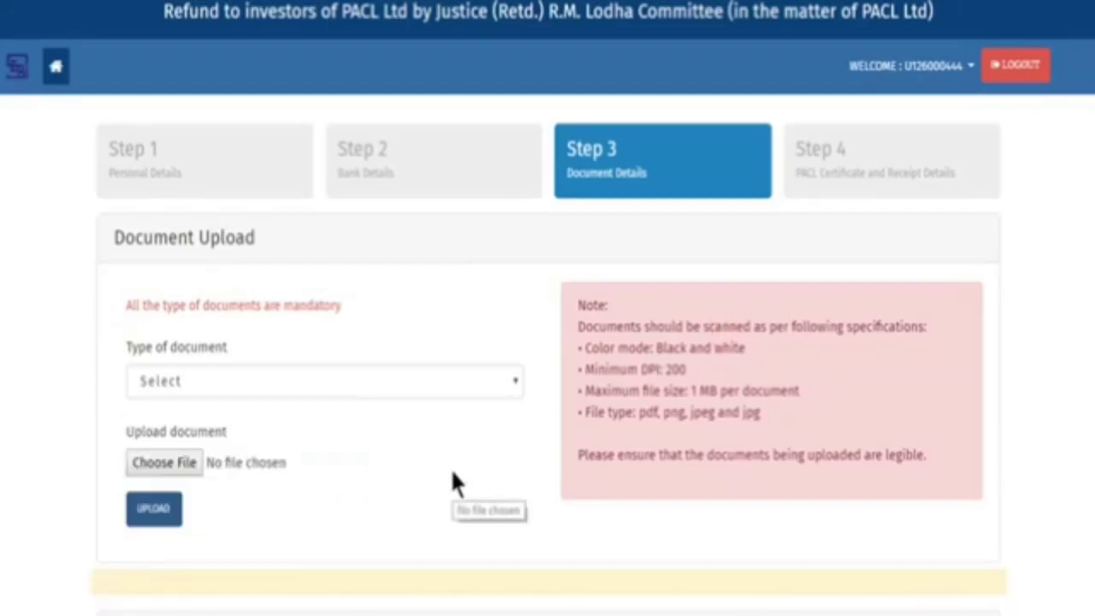
Upload Cancelled Cheque.png as the 'Cancelled cheque or Banker's verification letter' document
left_click(385, 380)
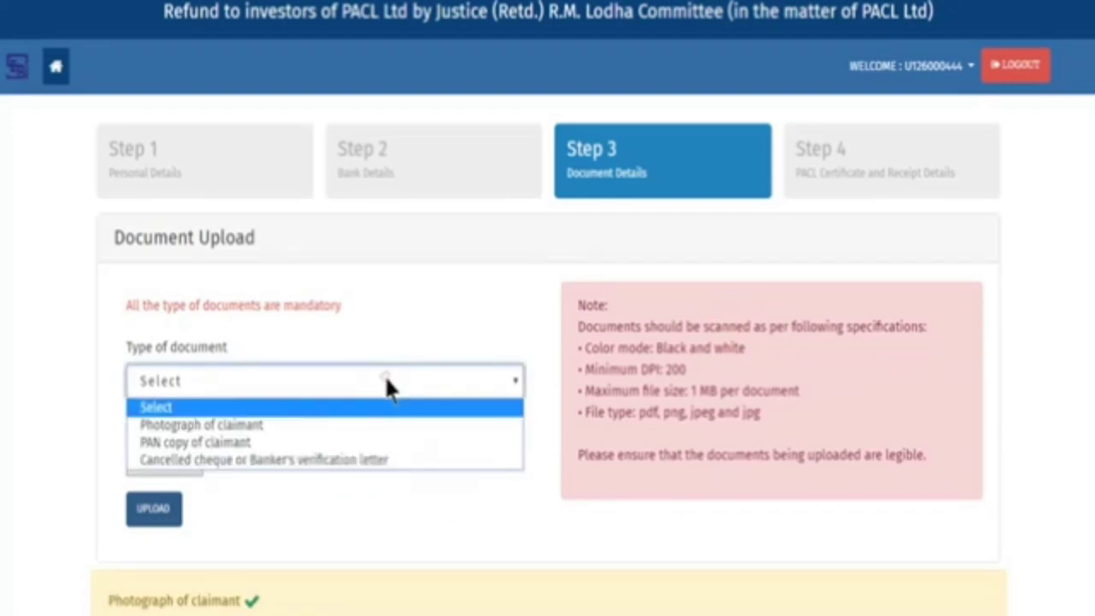
left_click(386, 461)
left_click(186, 561)
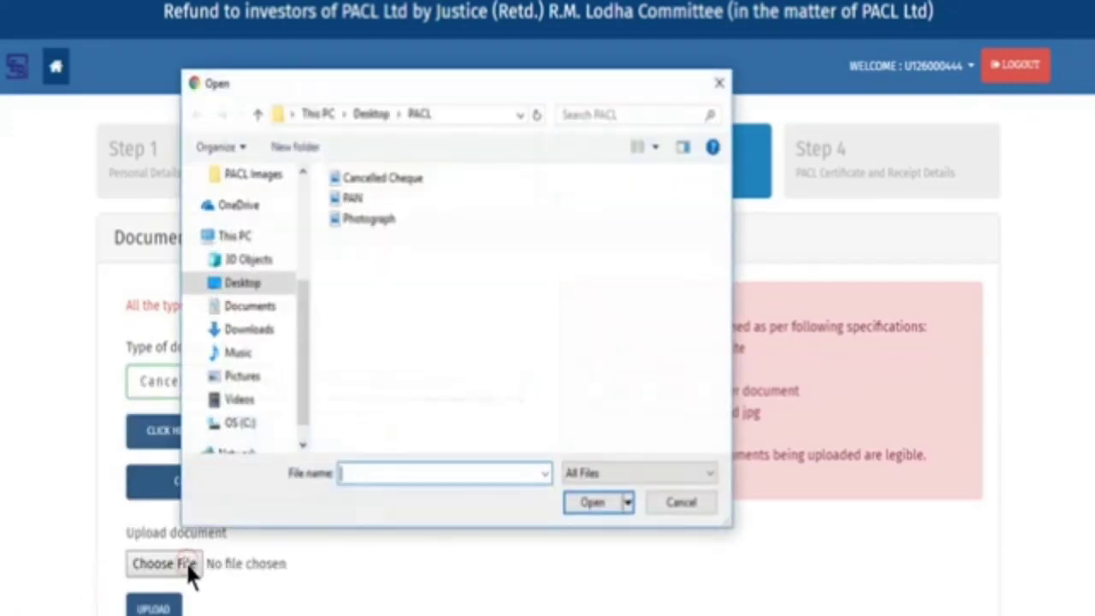
left_click(385, 178)
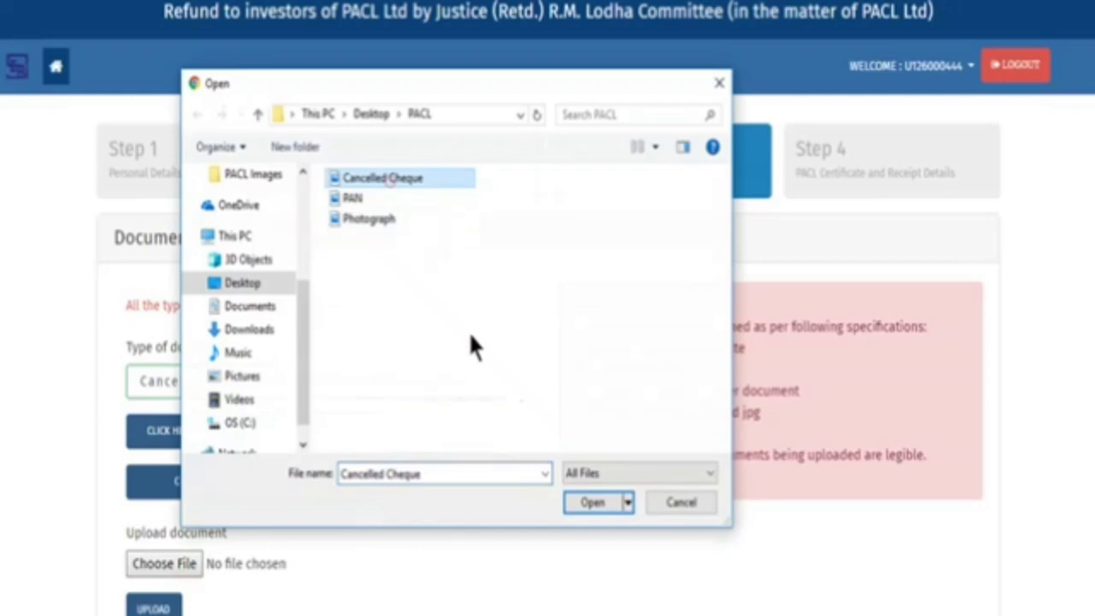
left_click(589, 503)
scroll(295, 552, "down", 2)
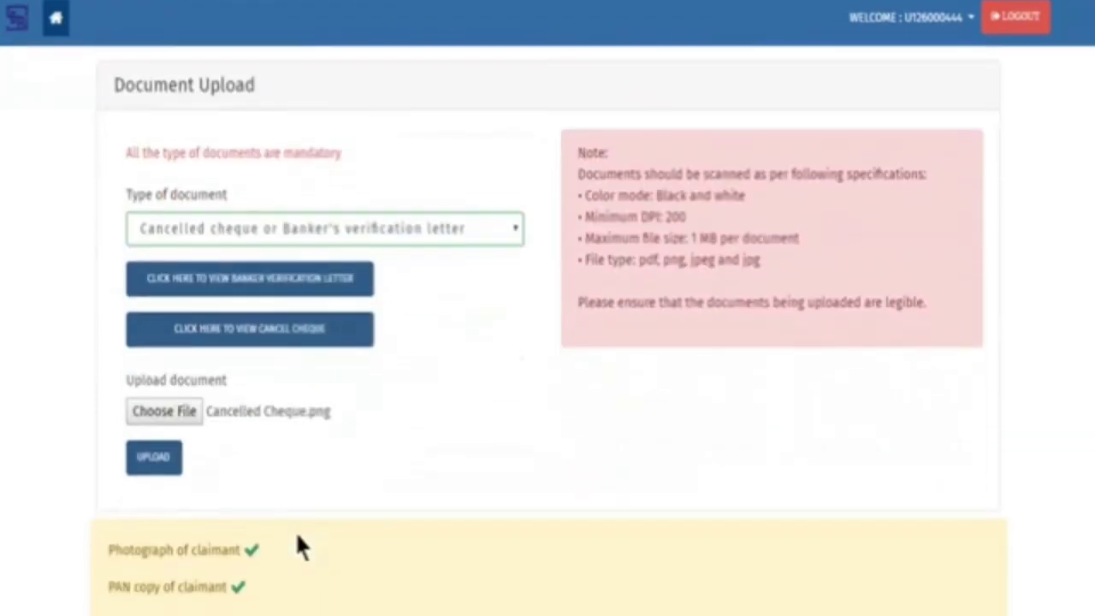
left_click(154, 608)
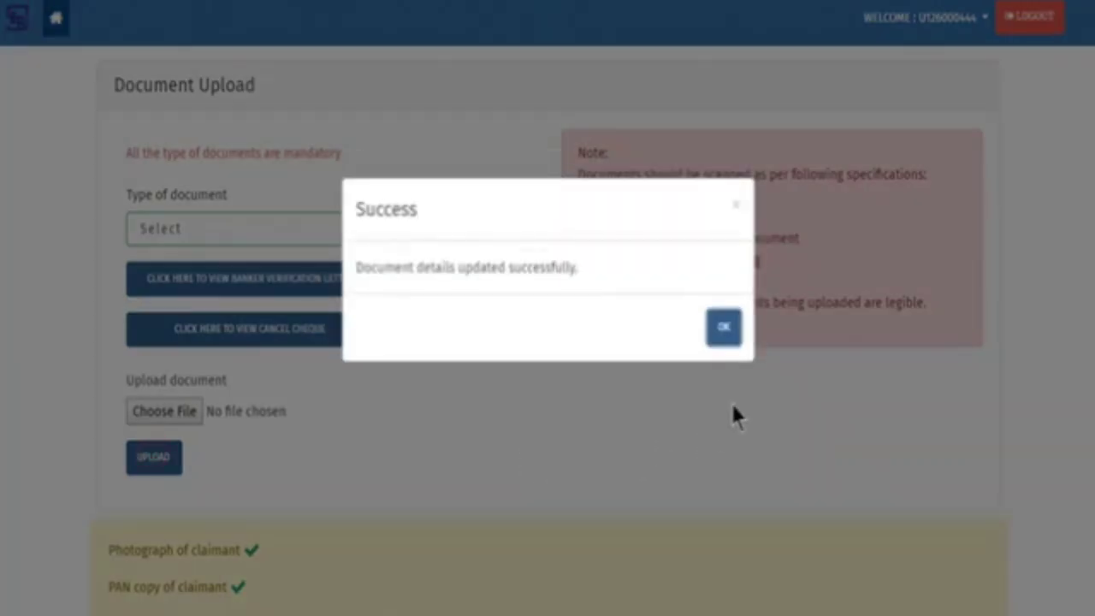
left_click(723, 324)
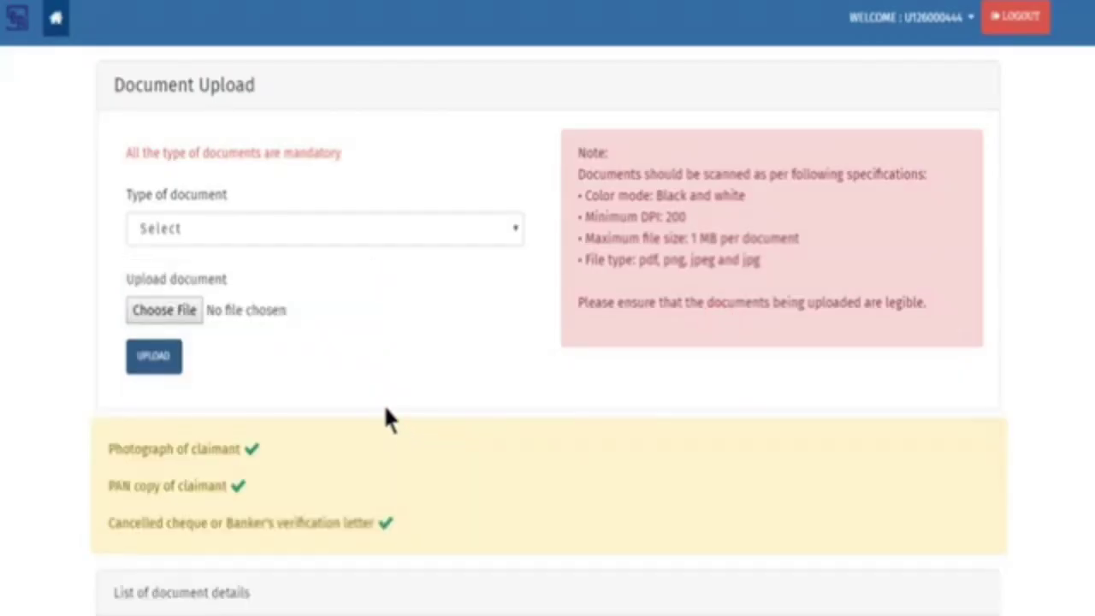
Preview the sample banker verification letter, then scroll down to the list of three uploaded documents
left_click(491, 233)
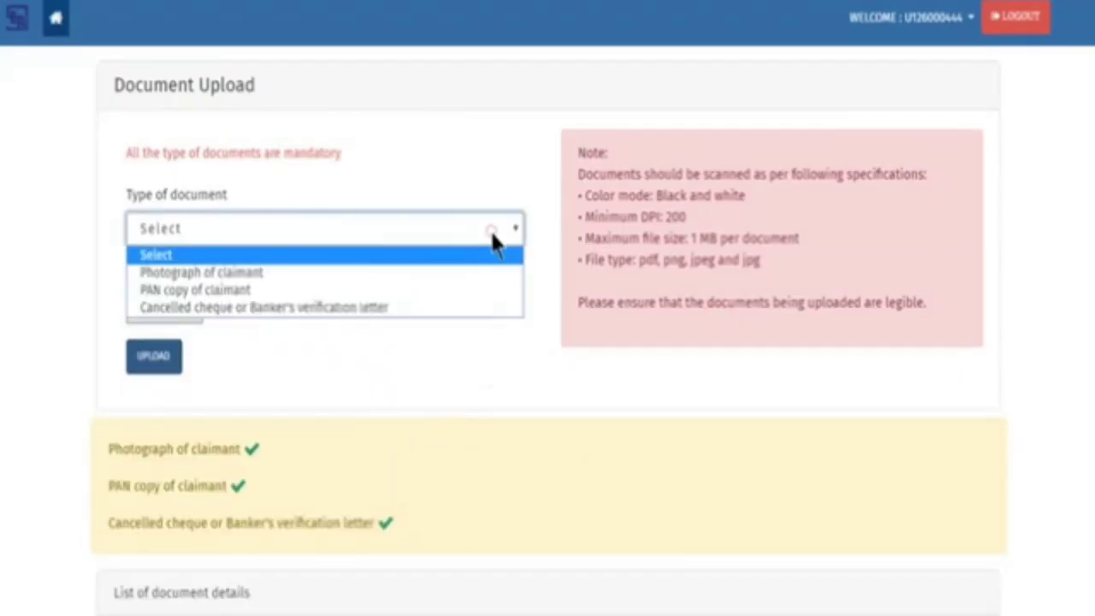
left_click(489, 310)
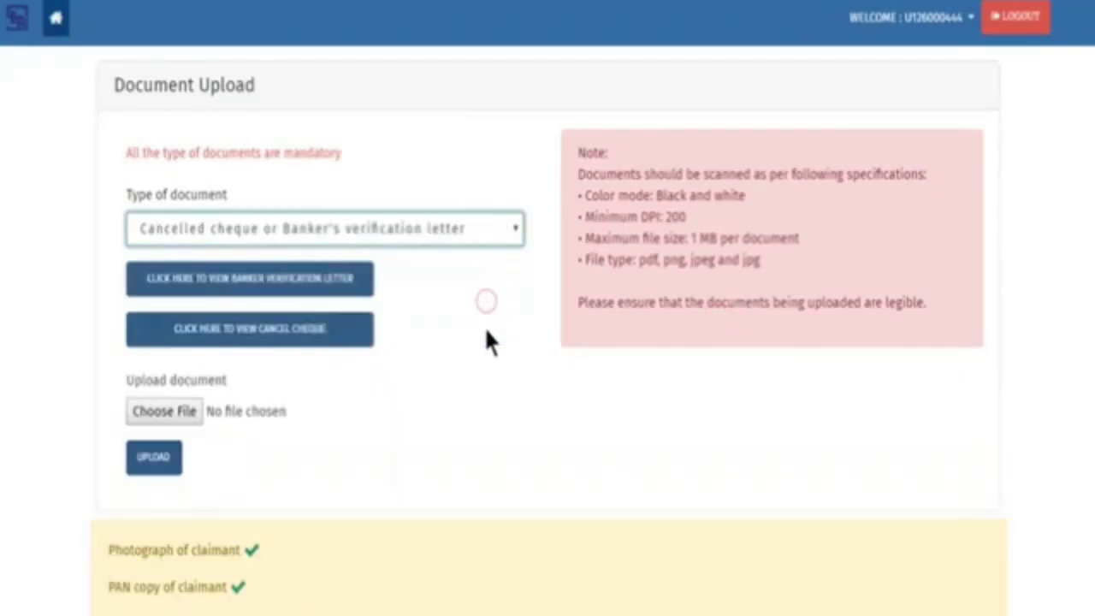
left_click(336, 282)
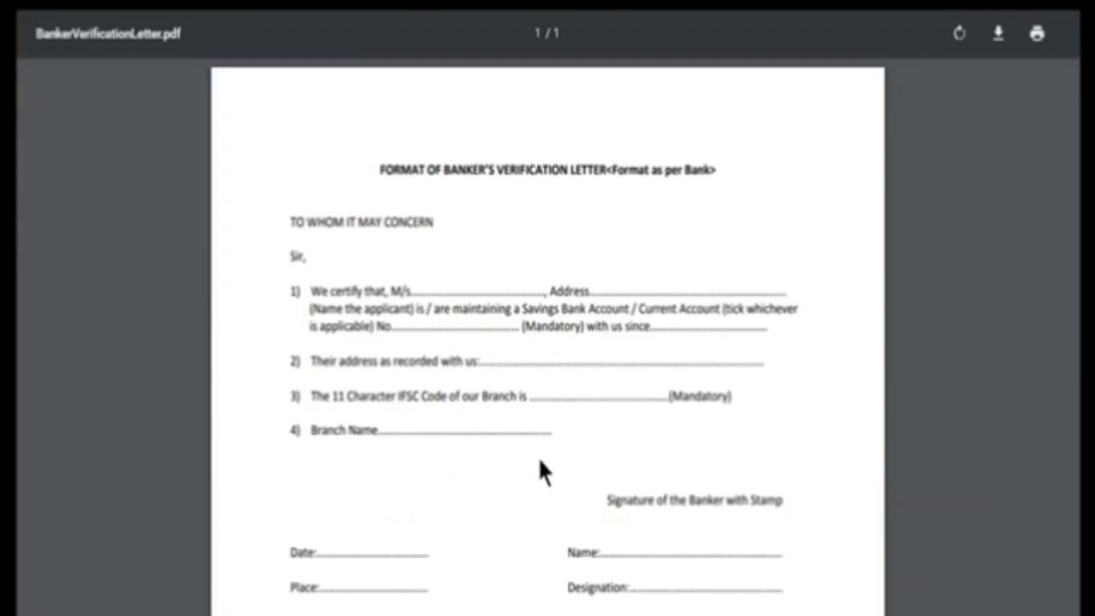
key("ctrl+w")
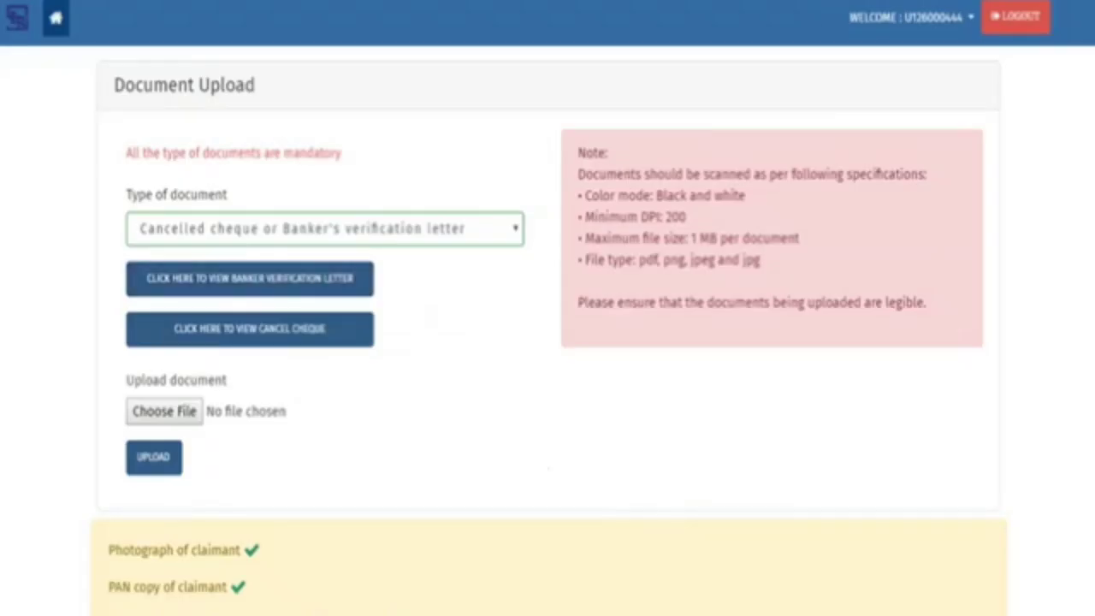
scroll(1029, 427, "down", 5)
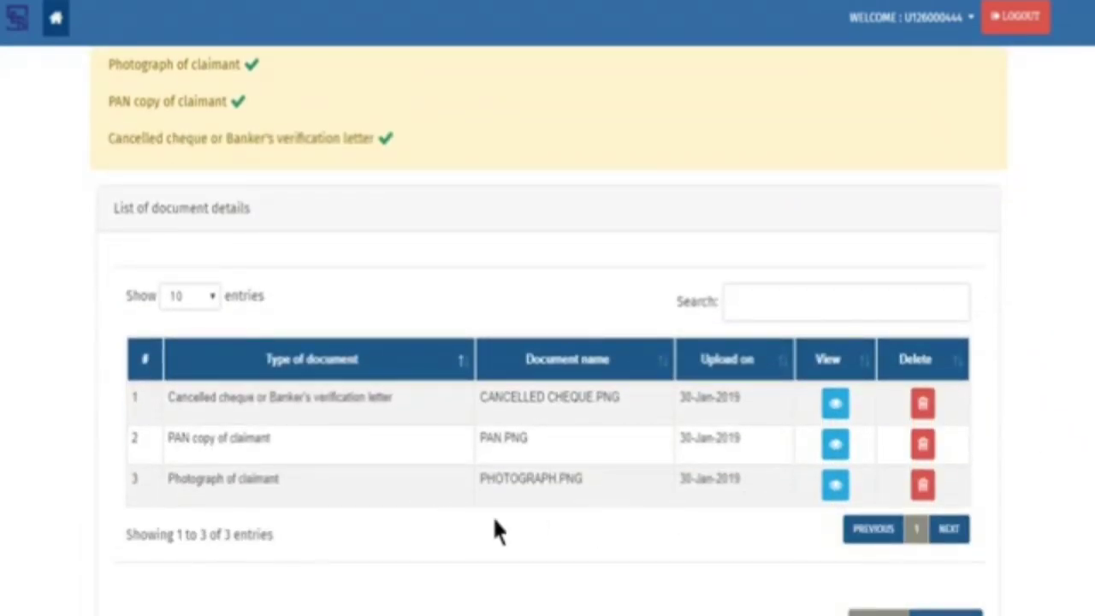
scroll(809, 522, "down", 1)
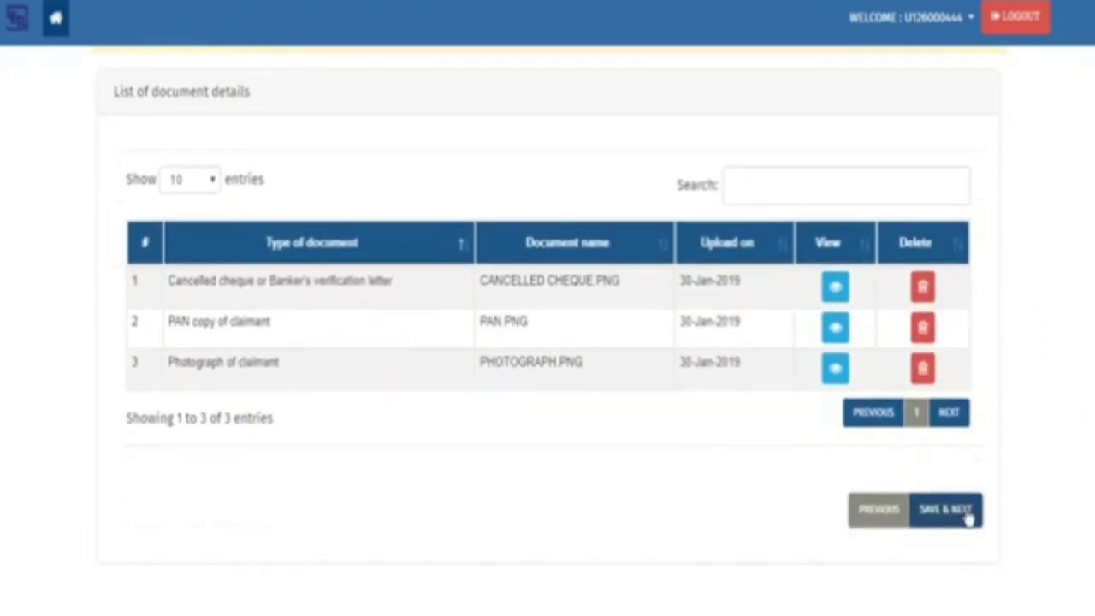
Go to Step 4 and start a PACL Certificate entry with its number and date 9 Jan 2019
left_click(944, 510)
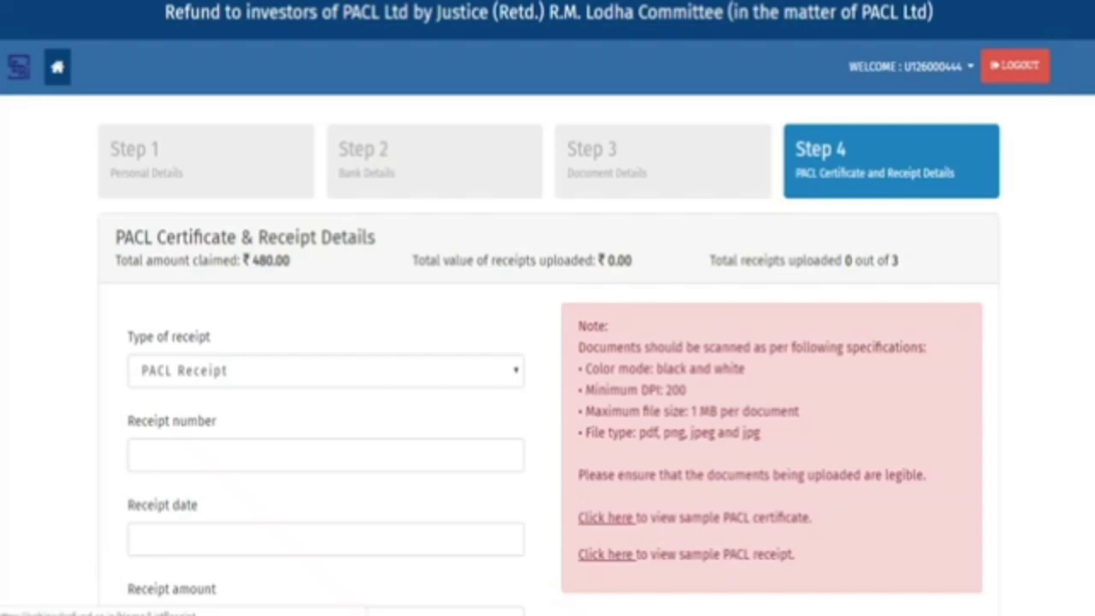
left_click(226, 371)
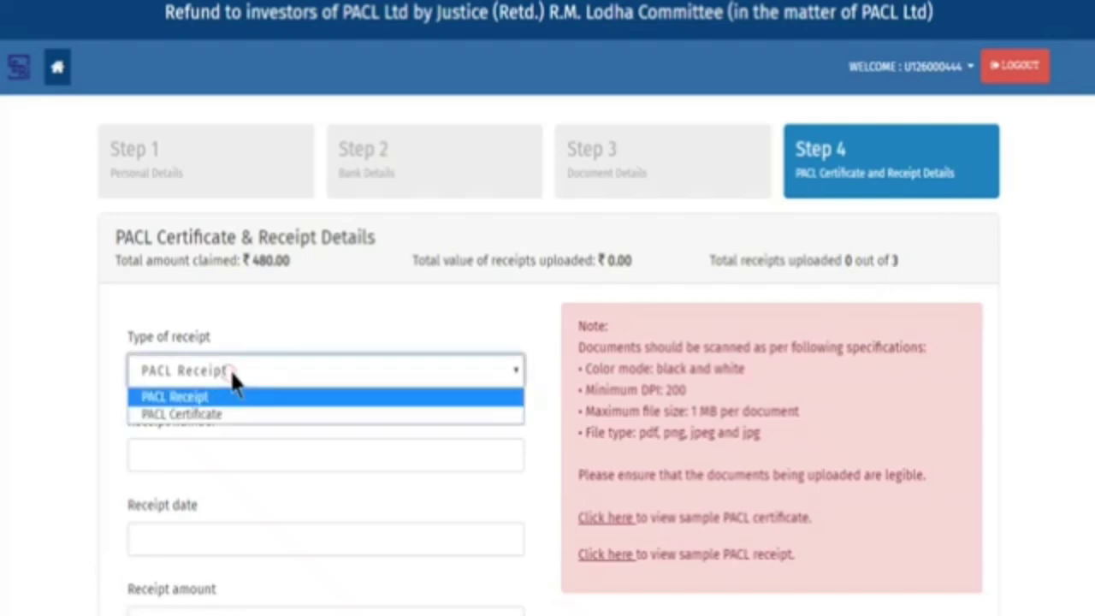
left_click(233, 410)
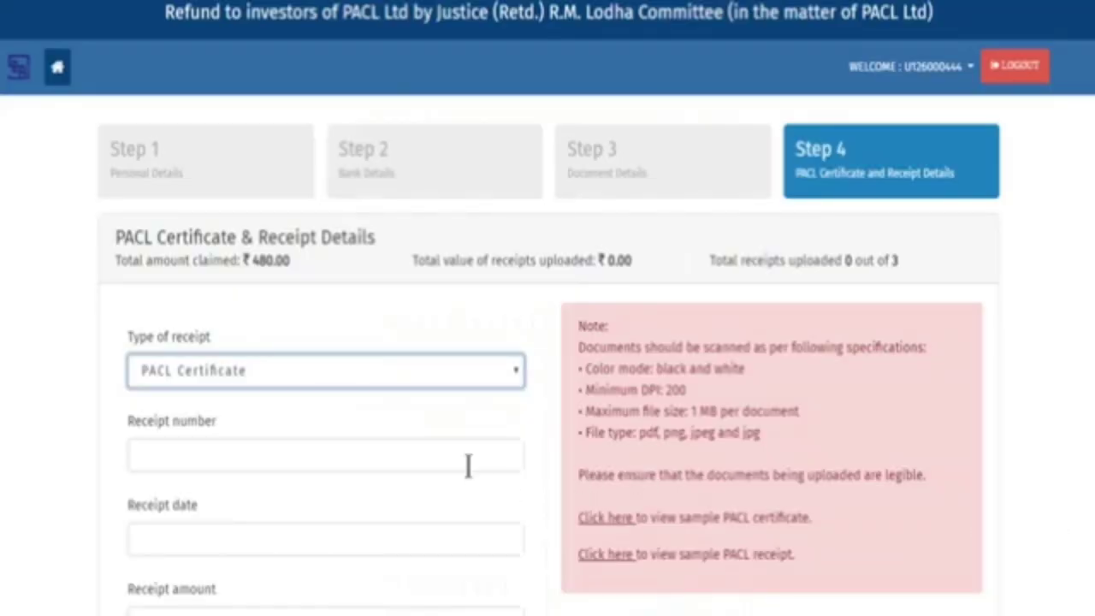
scroll(468, 466, "down", 3)
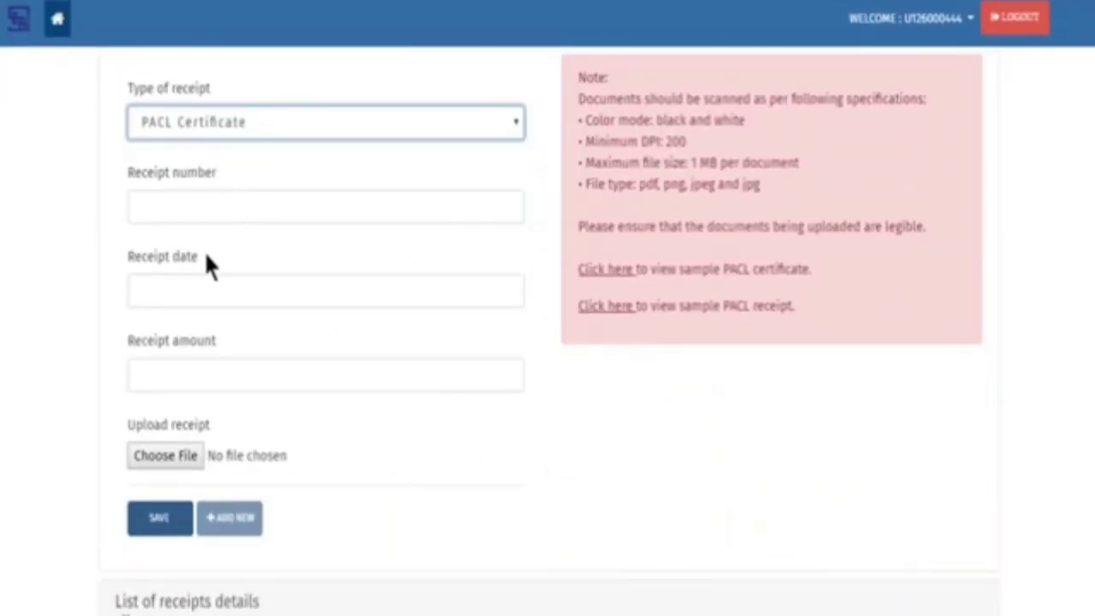
left_click(464, 209)
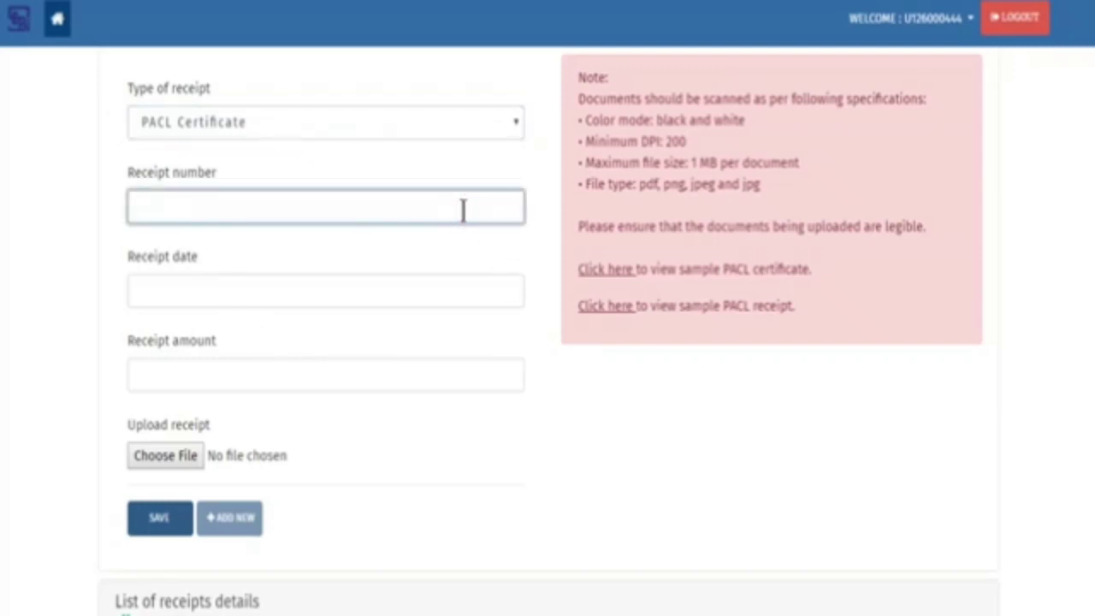
type("F5556666")
key("Tab")
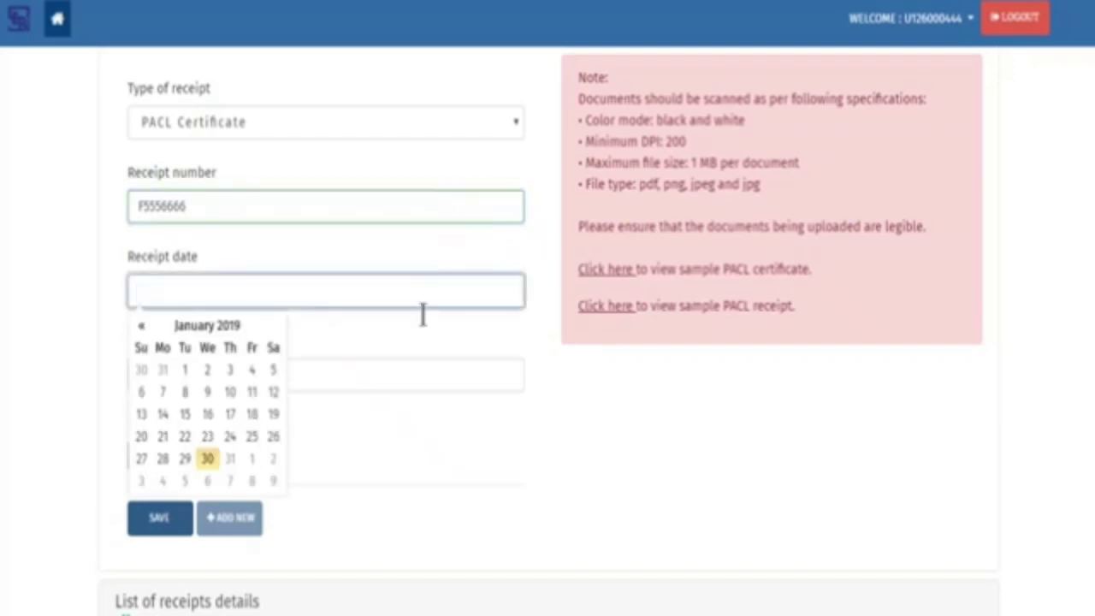
left_click(207, 393)
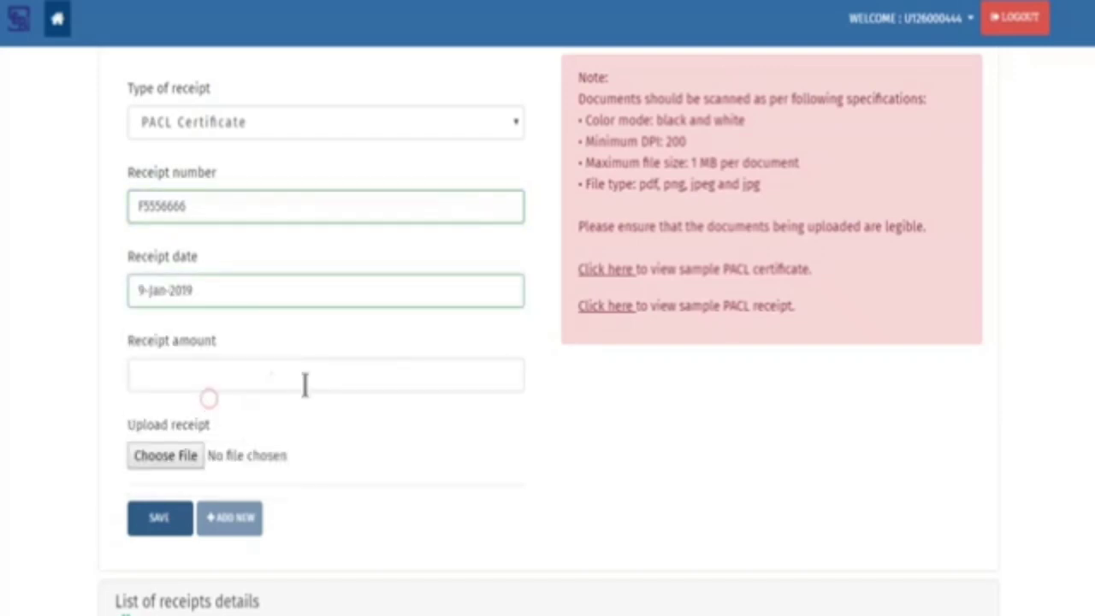
Give the certificate amount 160, attach Certificate.png, and save the entry
left_click(419, 376)
type("160")
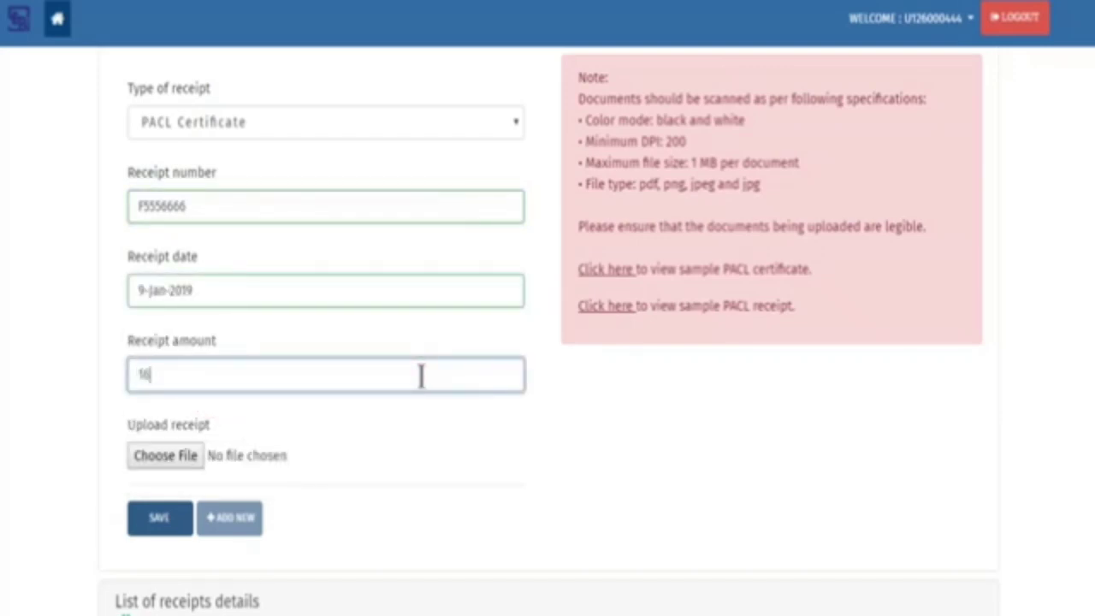
left_click(188, 456)
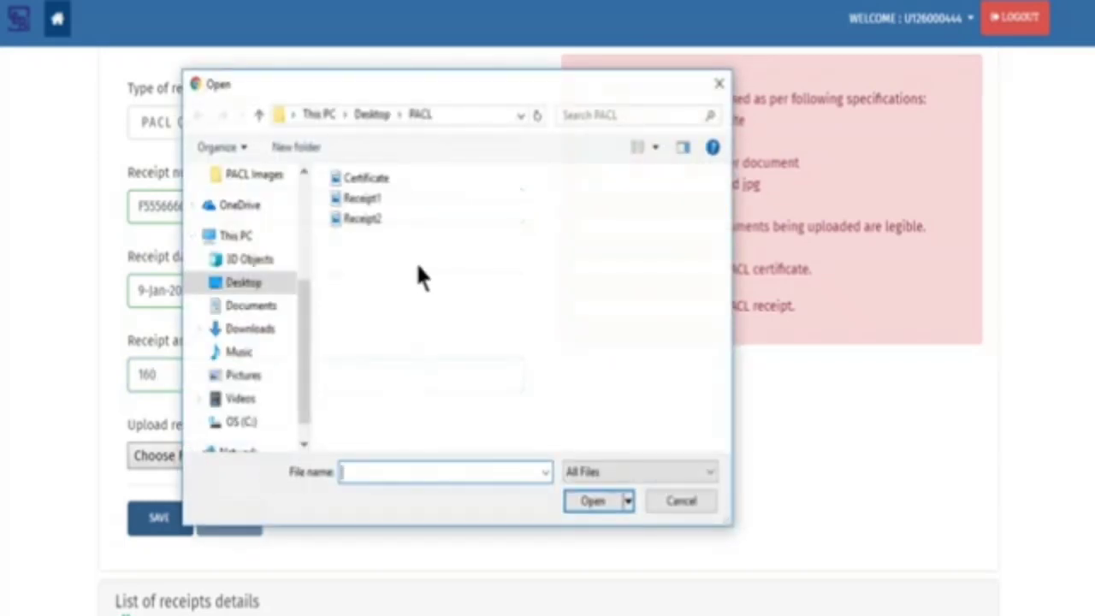
left_click(377, 179)
left_click(604, 500)
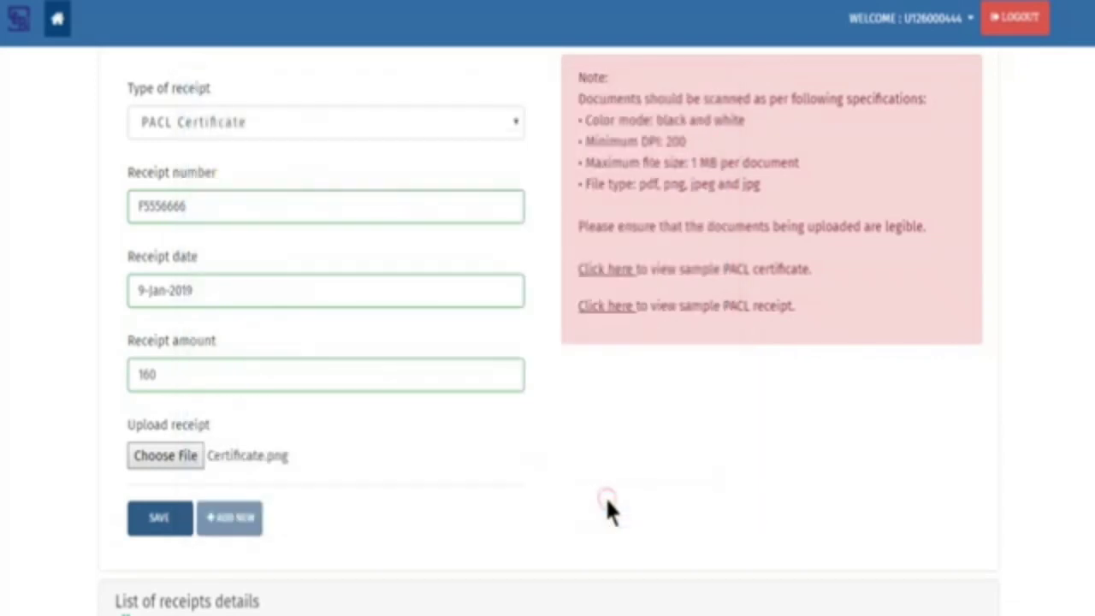
left_click(158, 523)
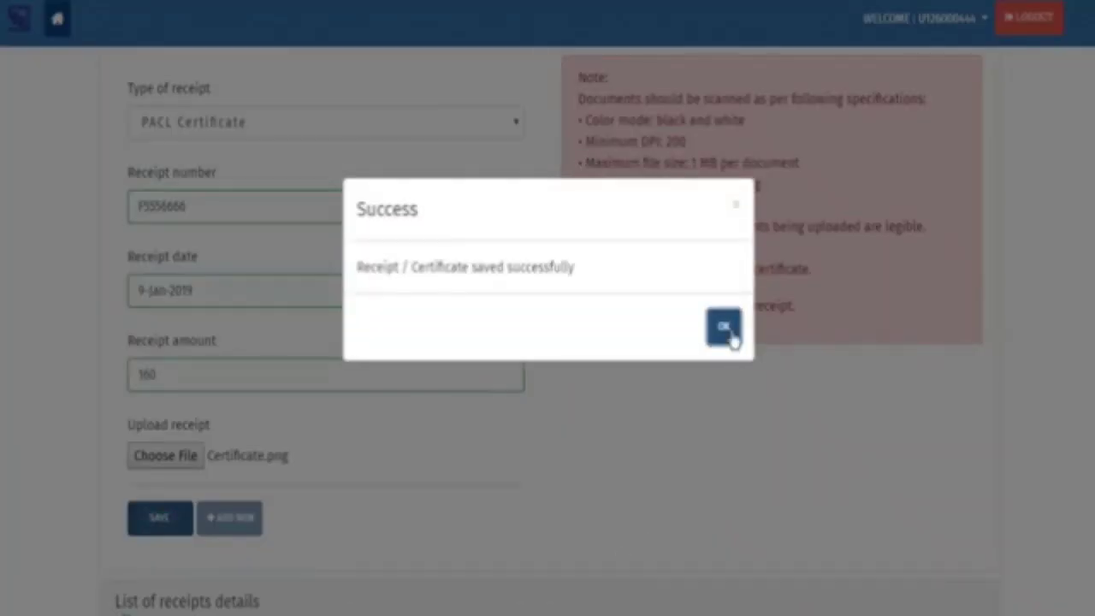
left_click(725, 327)
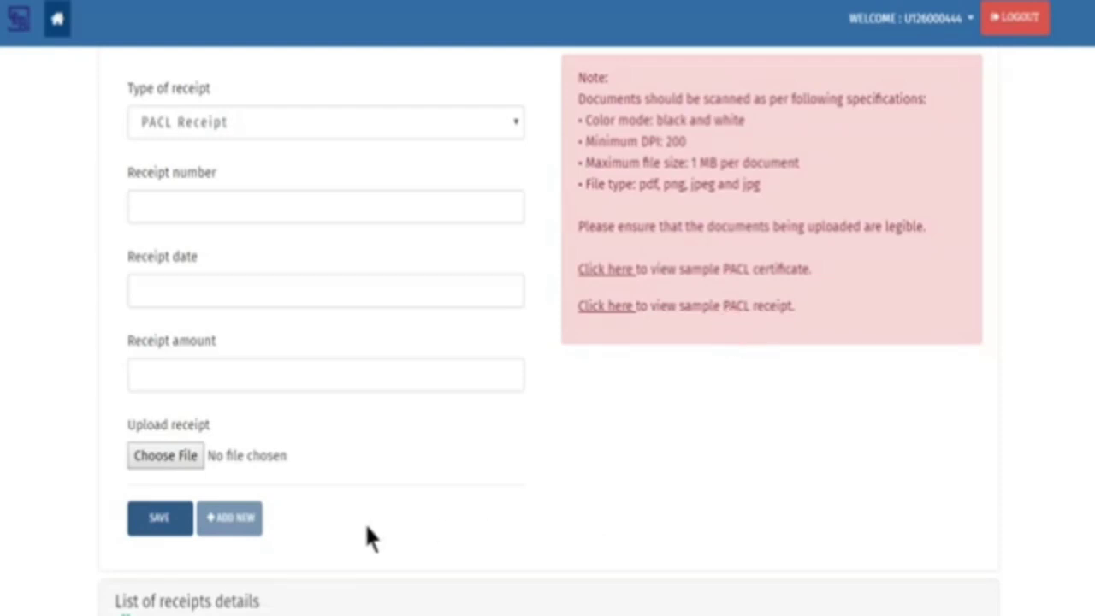
Start a new PACL Receipt entry with its receipt number and date 9 Jan 2019
left_click(244, 532)
left_click(486, 124)
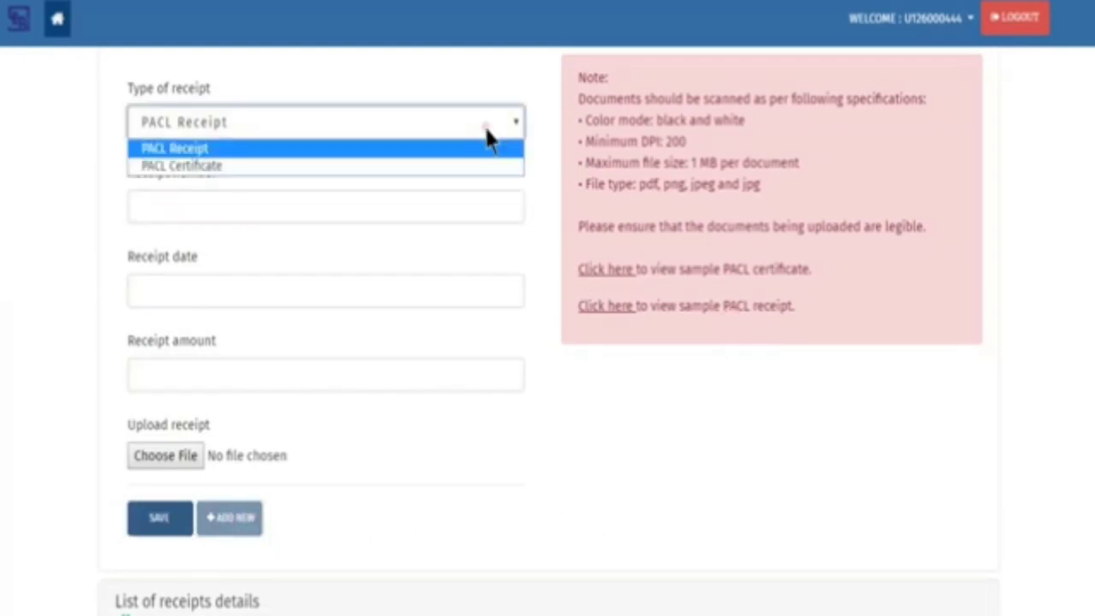
left_click(479, 152)
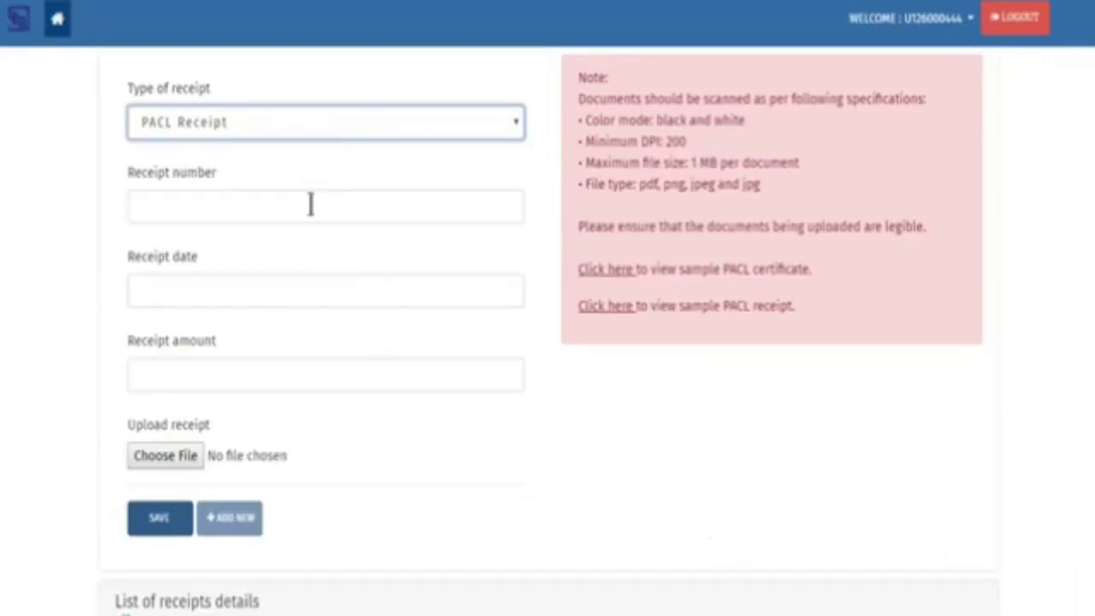
left_click(310, 203)
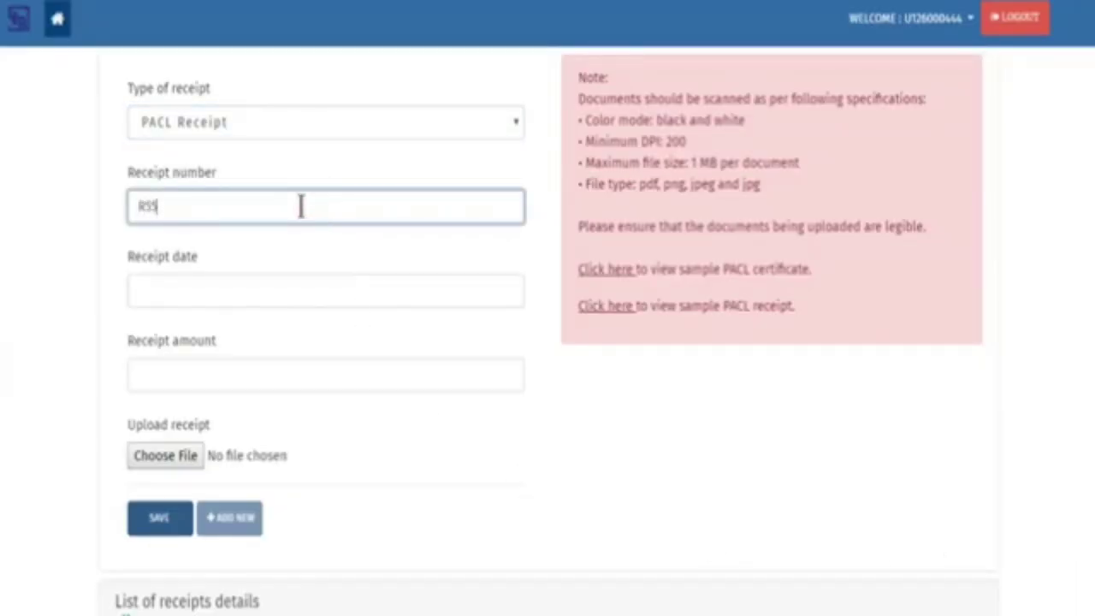
type("R55560666")
key("Tab")
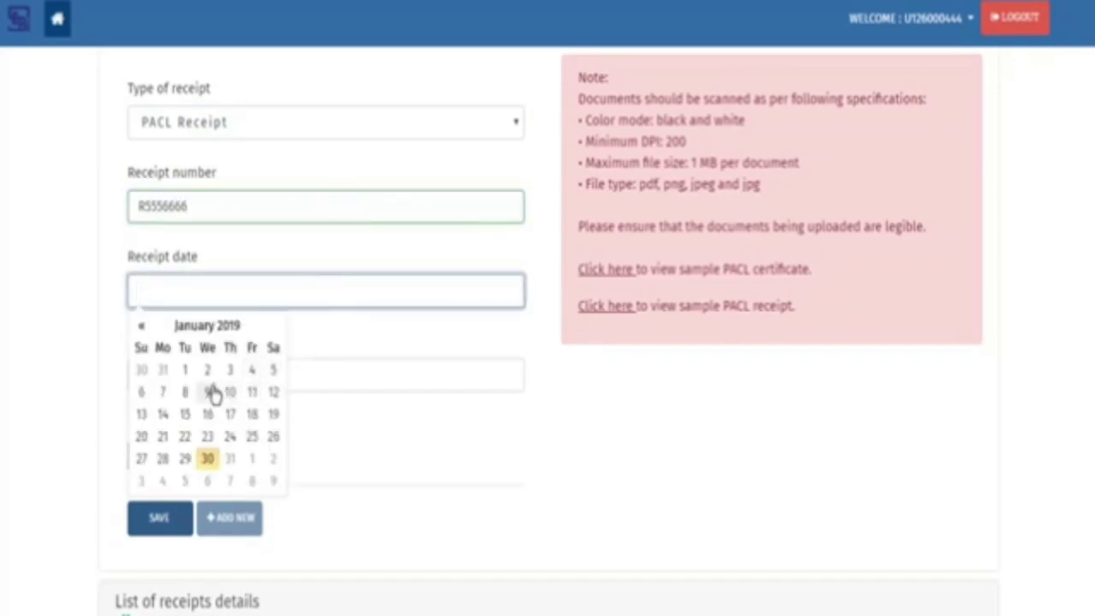
left_click(213, 393)
Give the receipt amount 160, attach Receipt1.png, and save the entry
left_click(339, 370)
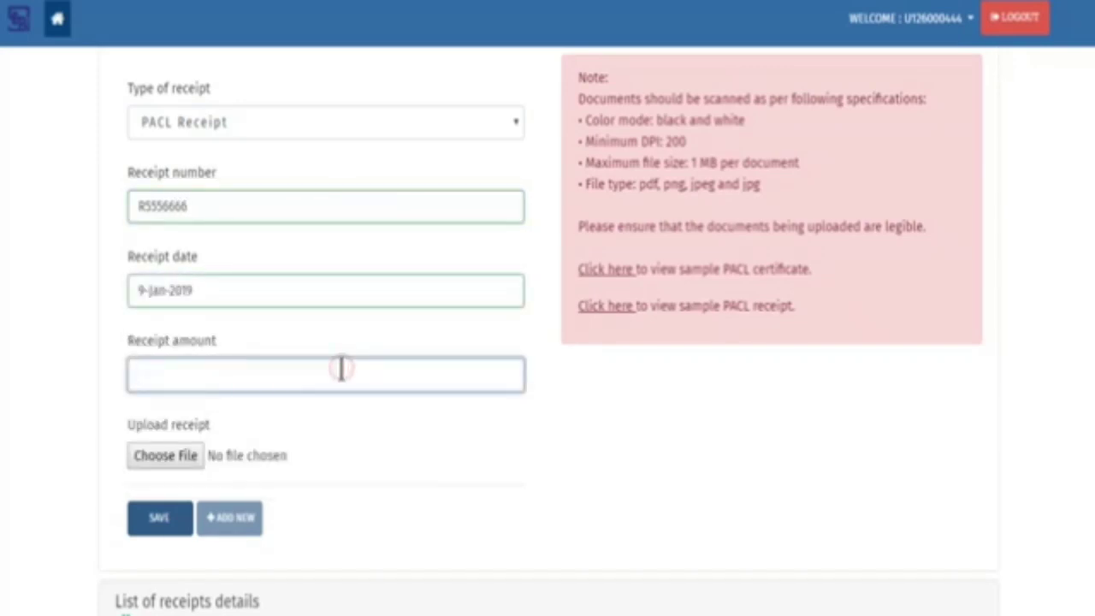
type("160")
left_click(178, 453)
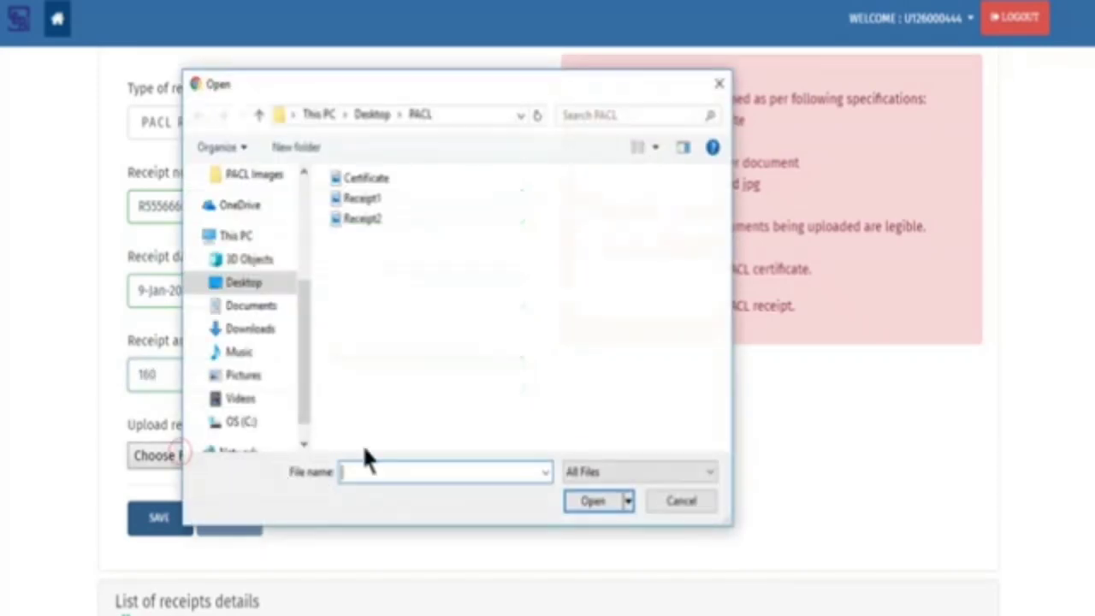
left_click(366, 198)
left_click(591, 506)
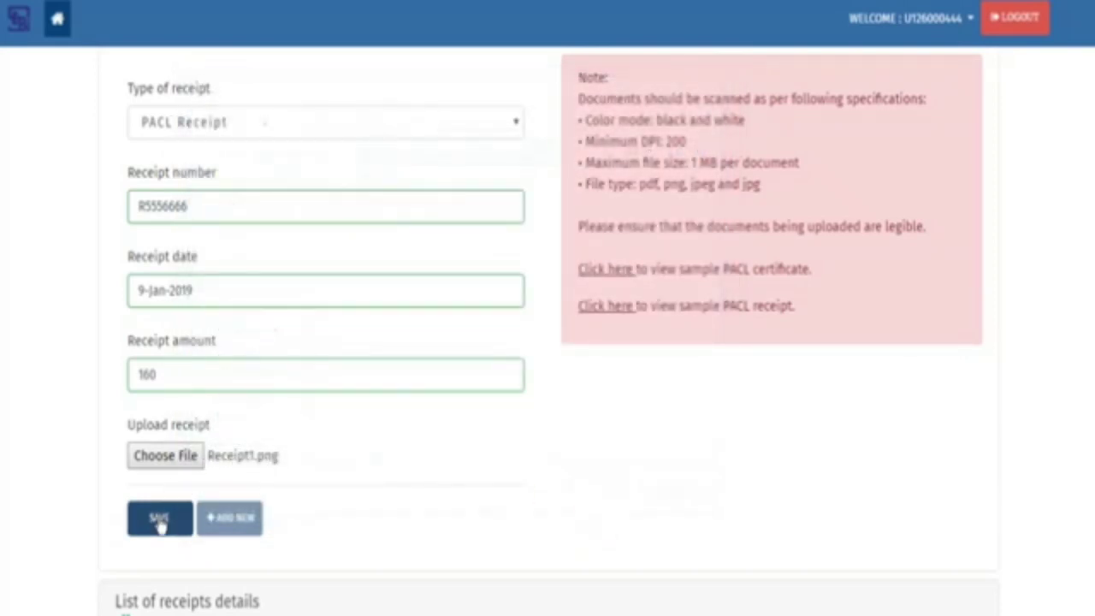
left_click(159, 523)
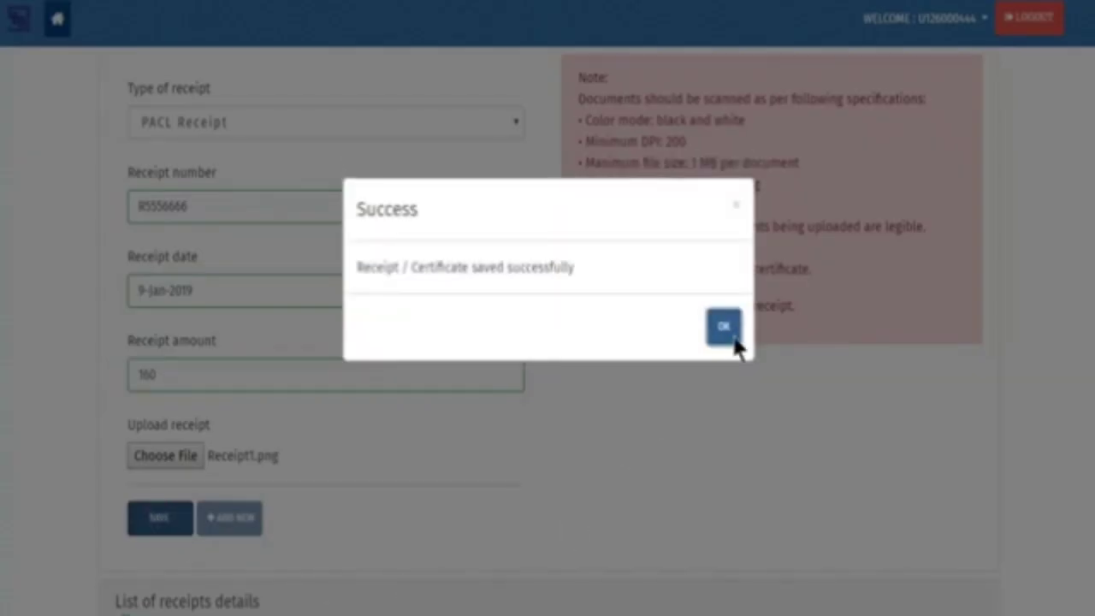
left_click(729, 332)
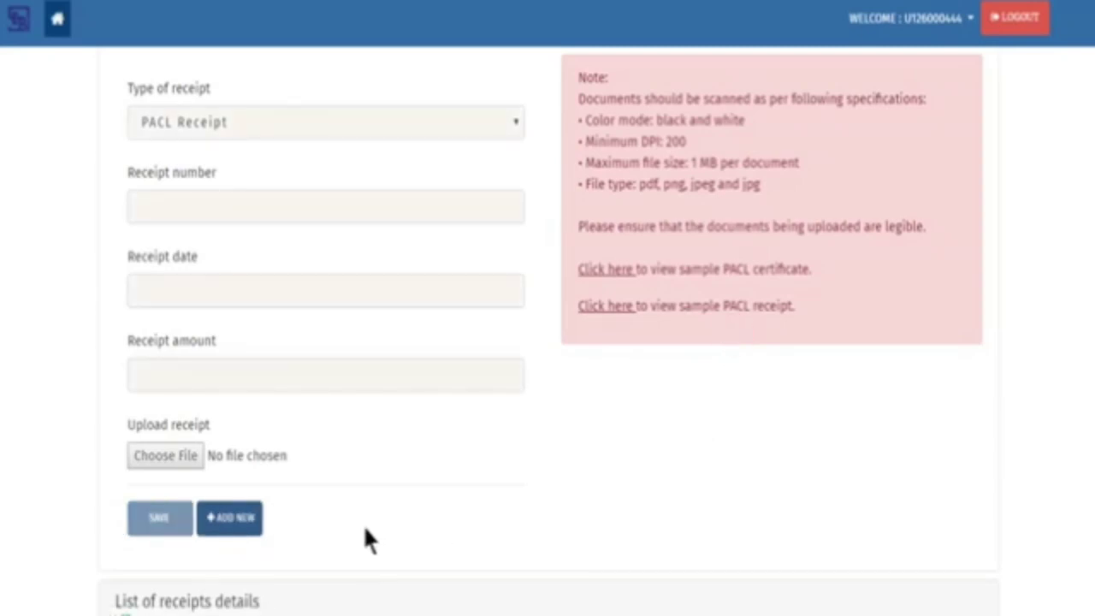
Start a new PACL Receipt entry and enter its receipt number
left_click(249, 526)
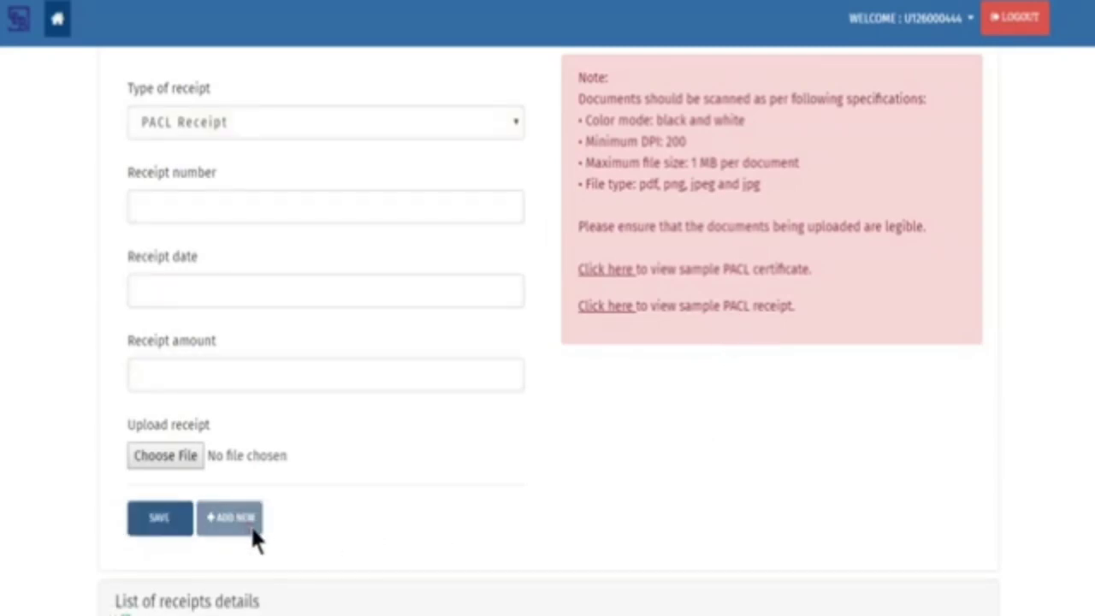
left_click(419, 132)
left_click(415, 144)
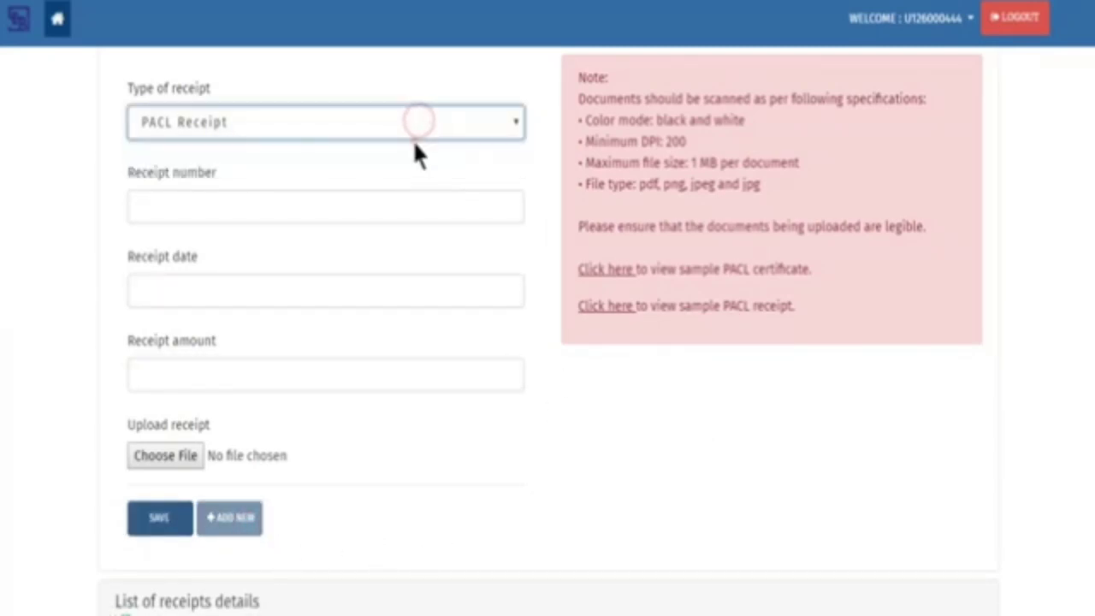
left_click(403, 215)
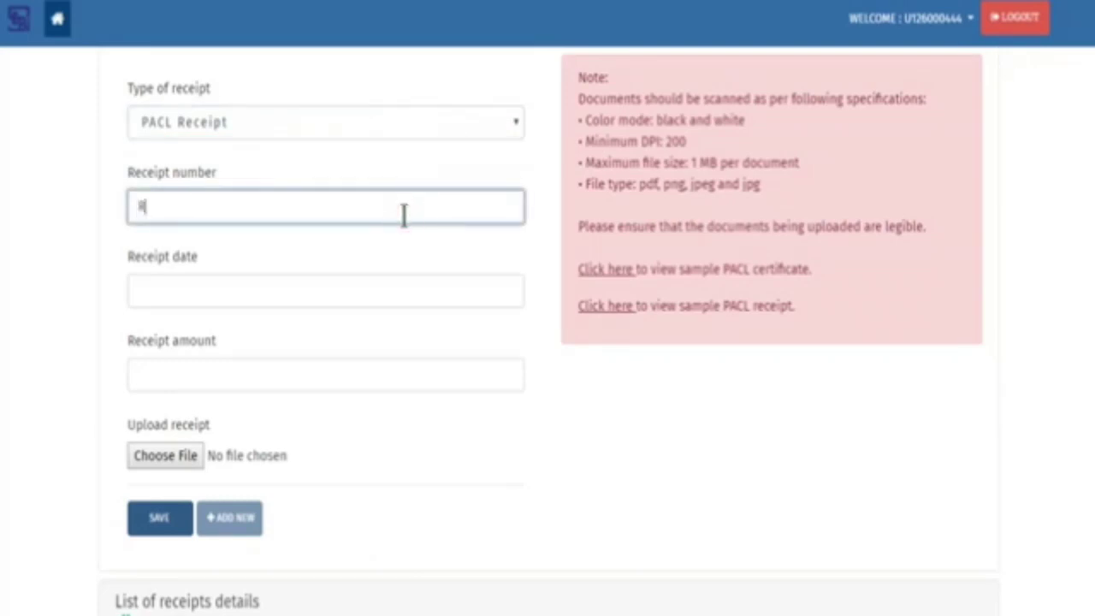
type("R6667777")
key("Tab")
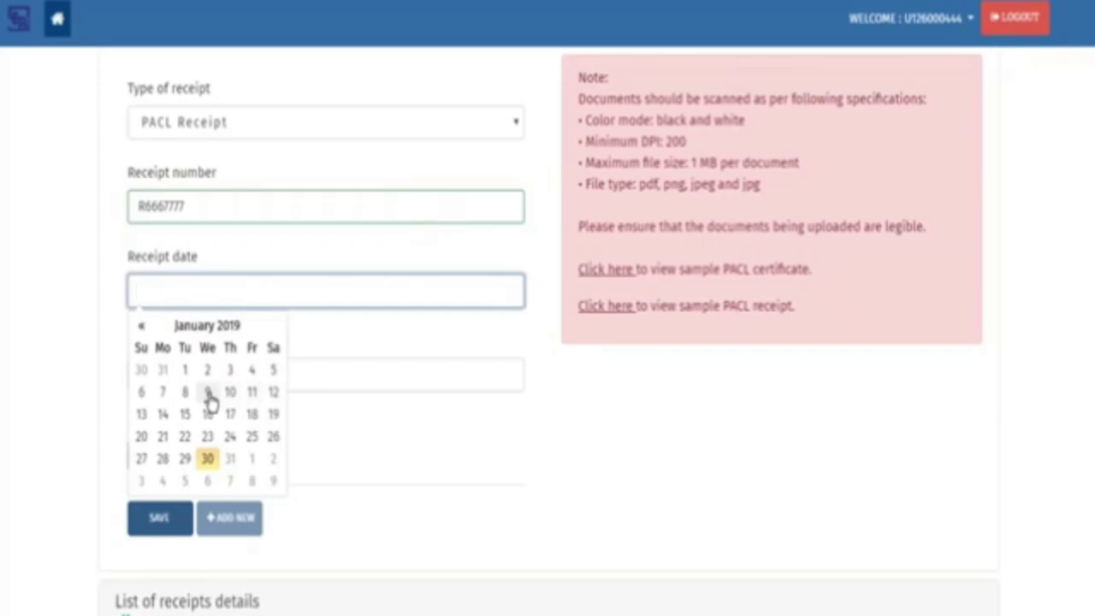
Set the receipt date to 9 Jan 2019 and amount 160, attach Receipt2.png, and save
left_click(208, 392)
left_click(395, 374)
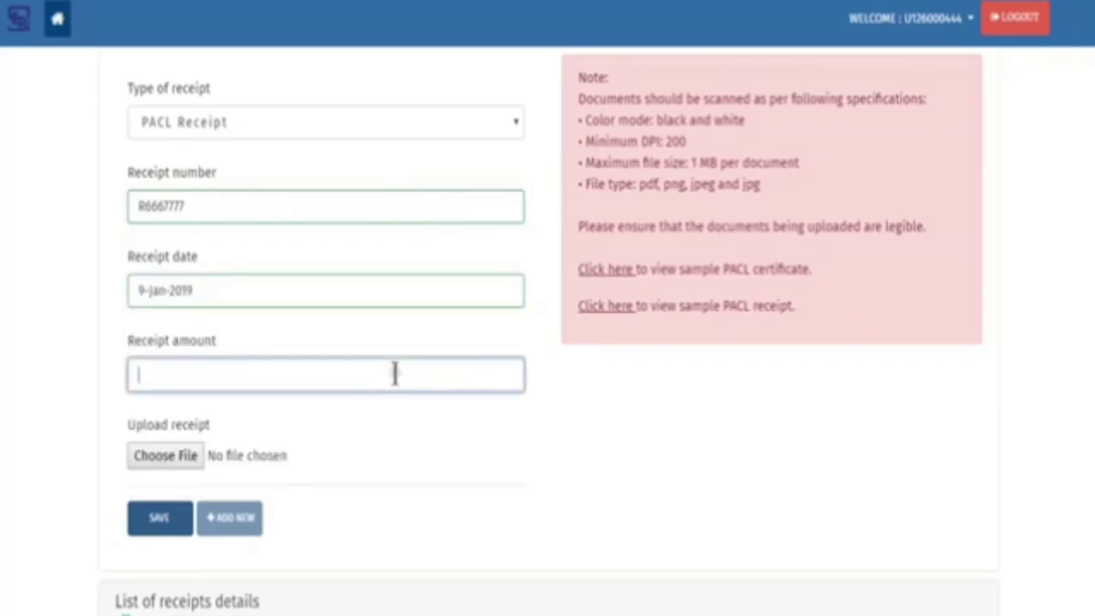
type("100")
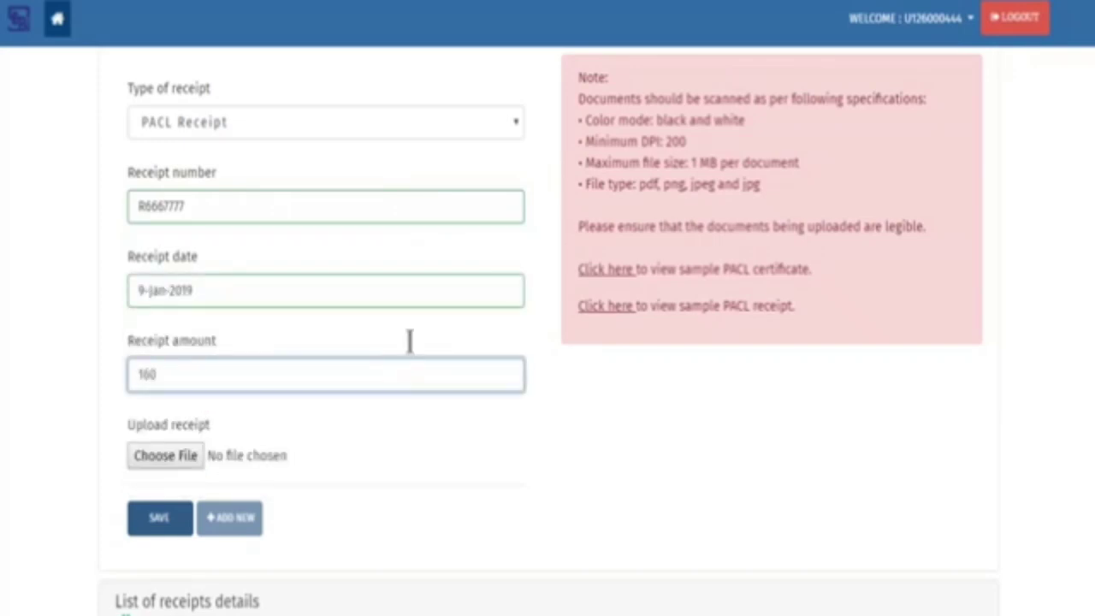
left_click(183, 463)
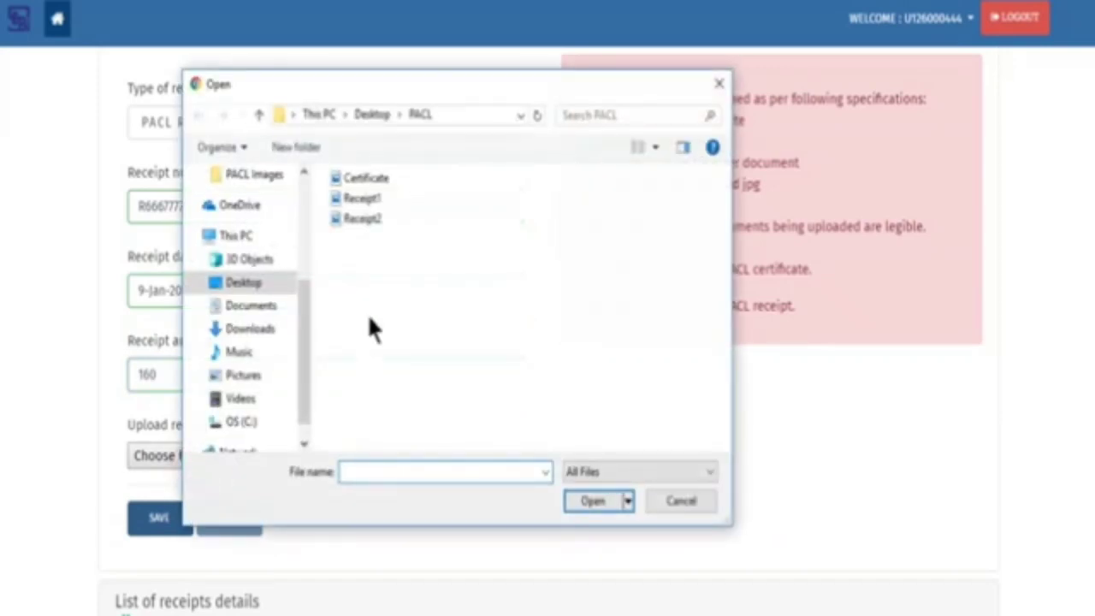
left_click(364, 220)
left_click(597, 502)
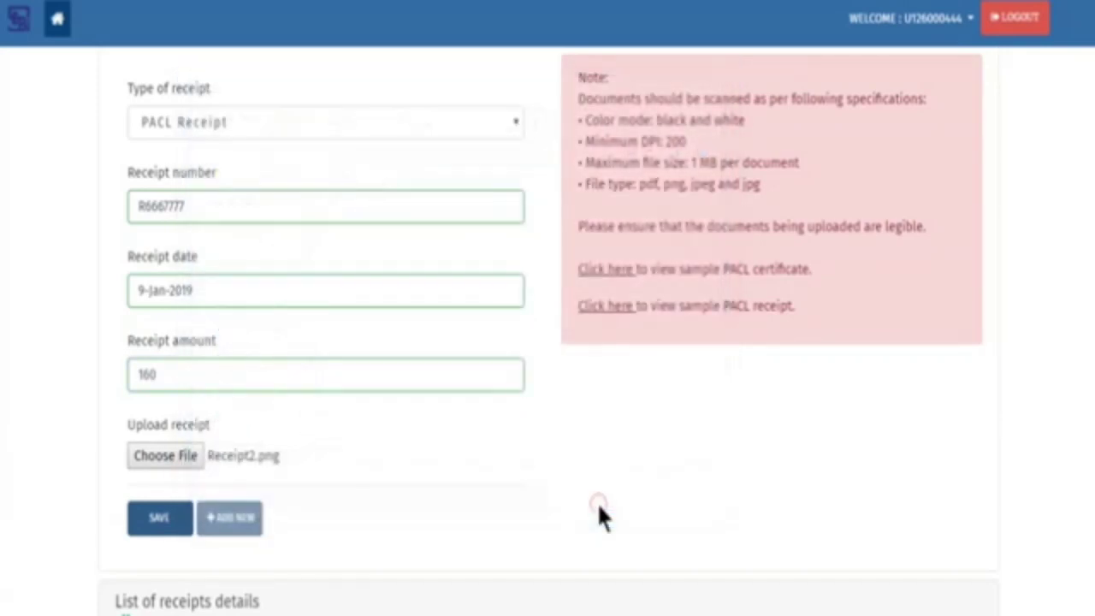
left_click(165, 525)
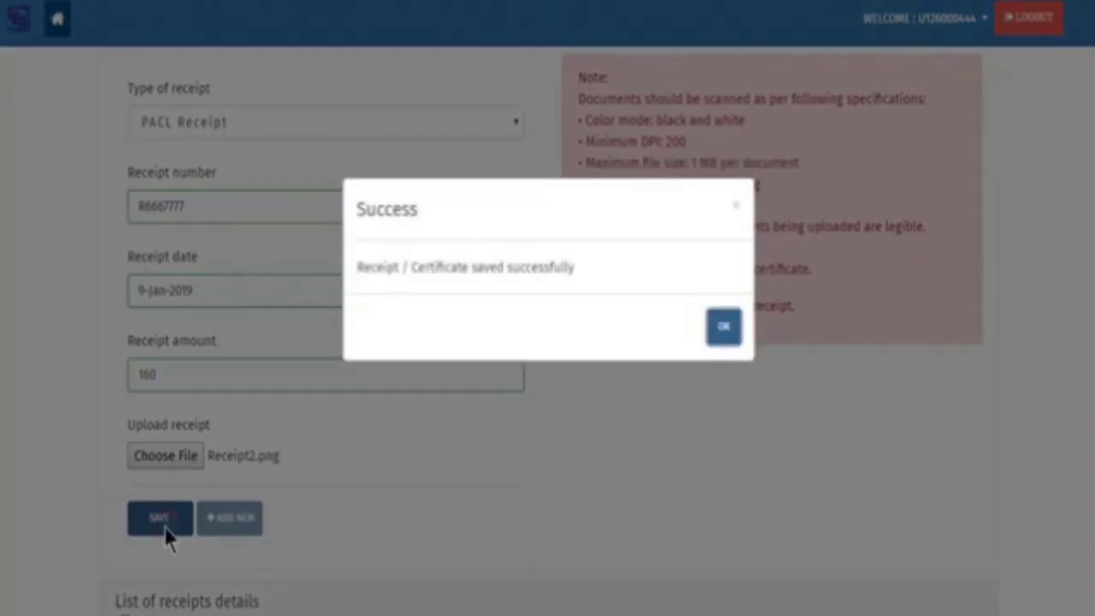
left_click(725, 338)
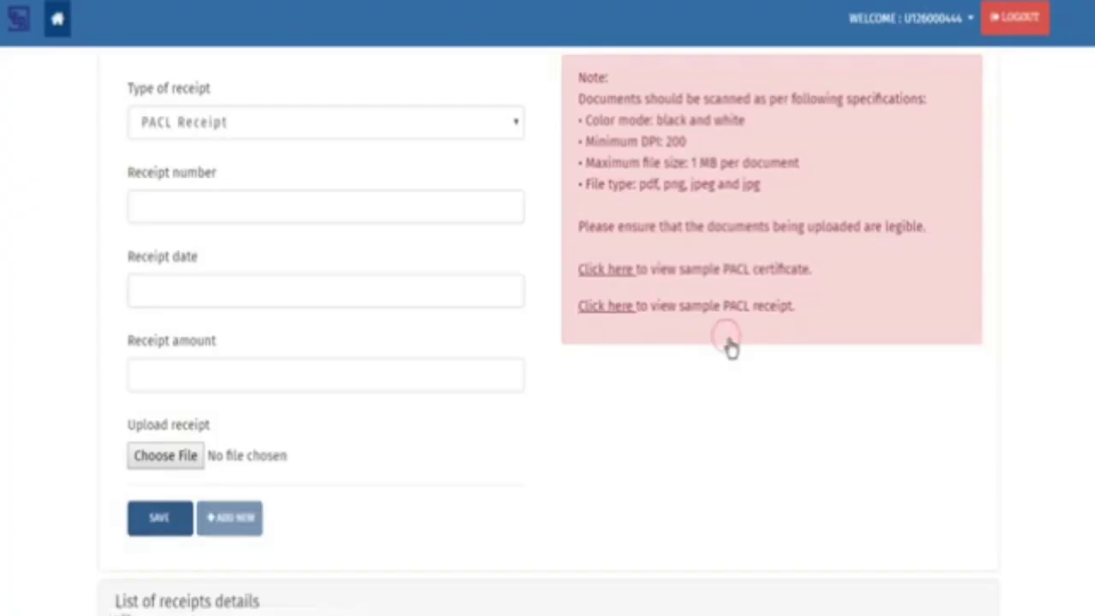
Preview the claim with three receipts totalling 480, check Claimant Bank Details, and tick I Agree
scroll(598, 496, "down", 5)
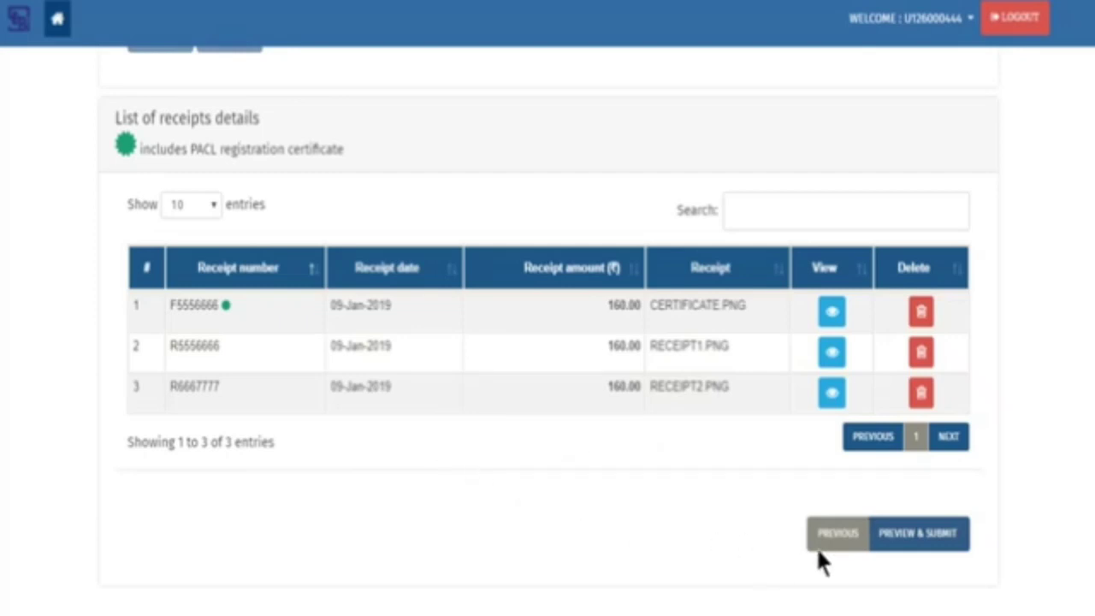
left_click(946, 546)
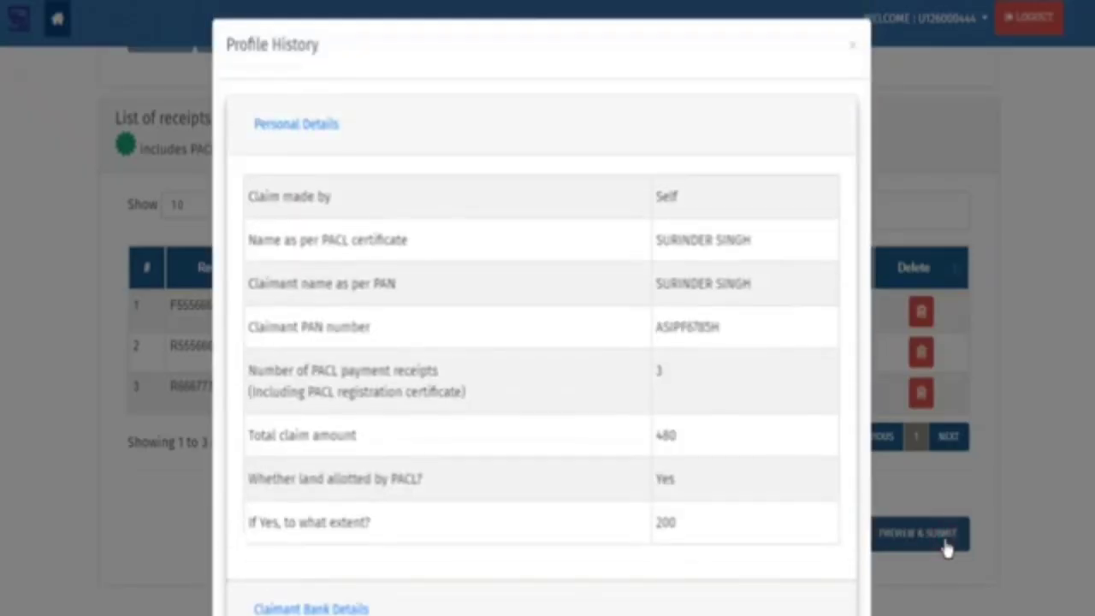
scroll(462, 272, "down", 4)
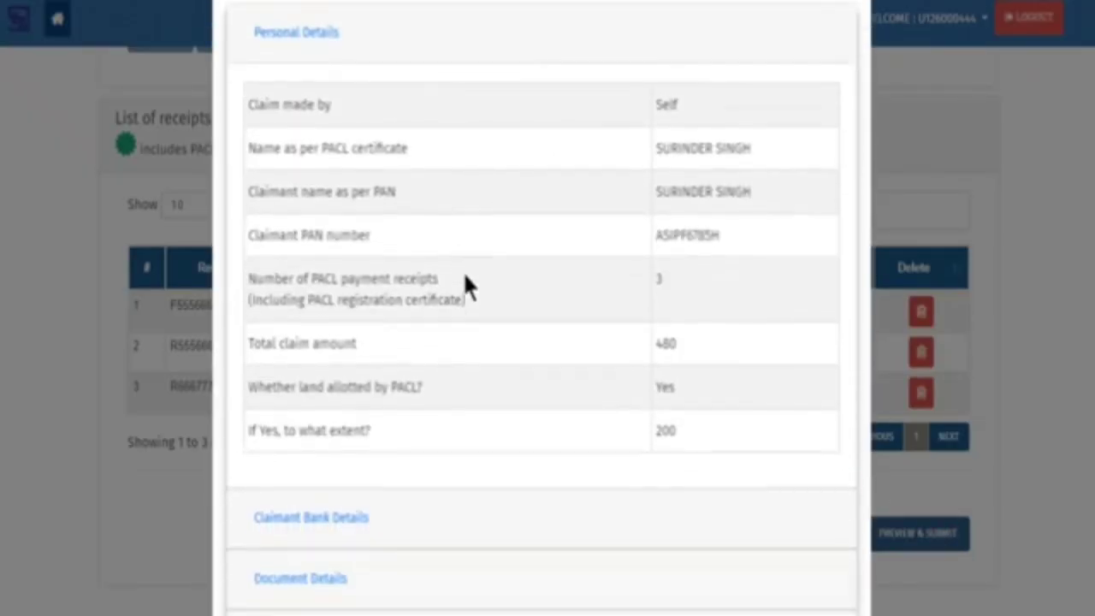
left_click(336, 315)
scroll(470, 352, "down", 5)
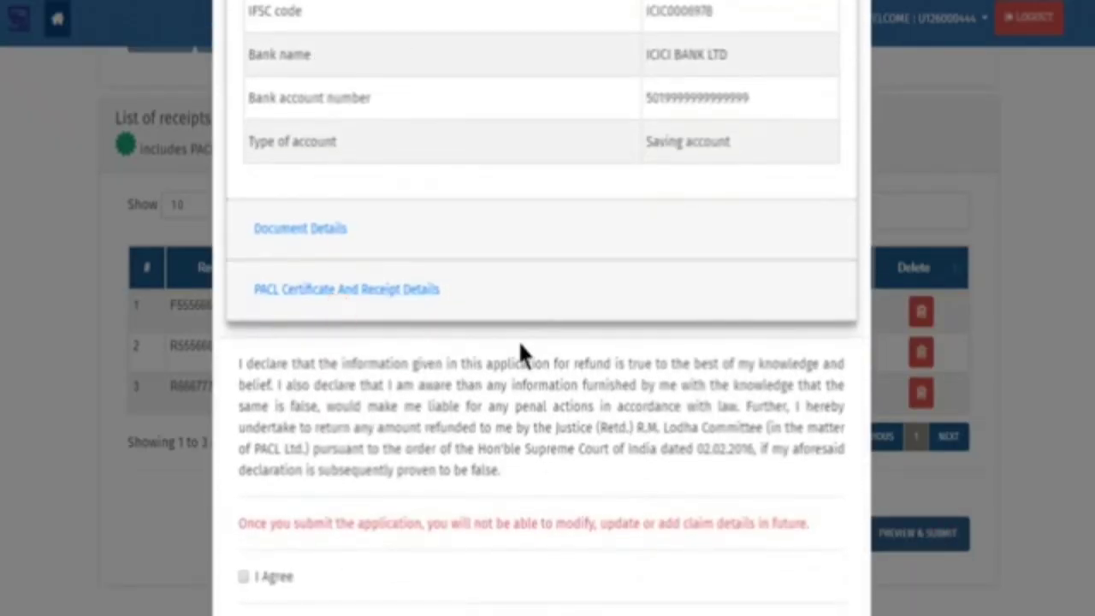
scroll(519, 354, "up", 2)
scroll(519, 345, "down", 4)
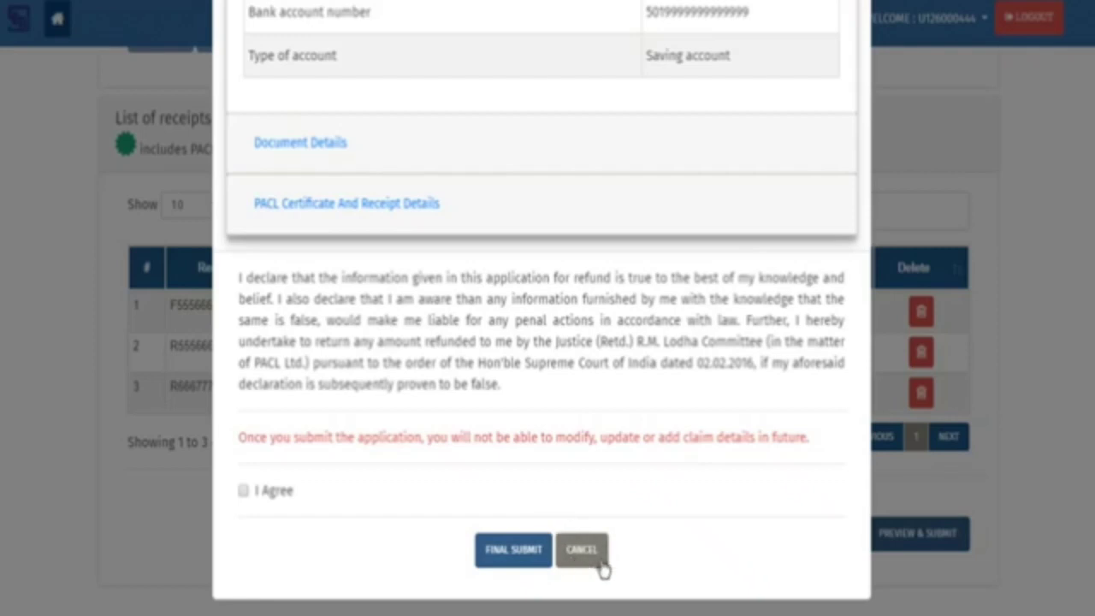
left_click(245, 491)
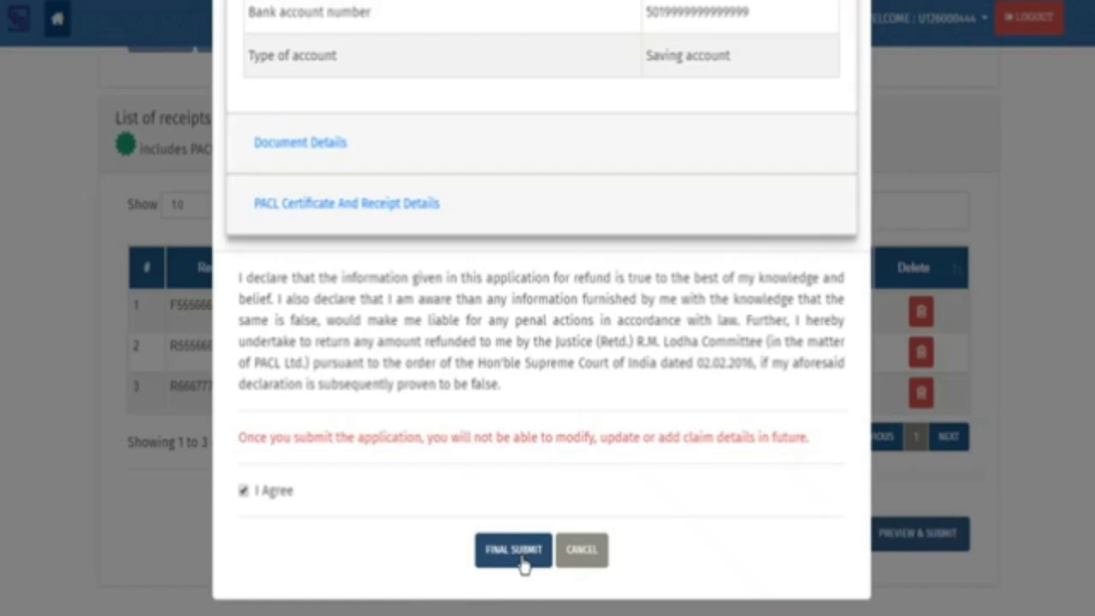
Final-submit the refund claim to receive its acknowledgement number
left_click(521, 558)
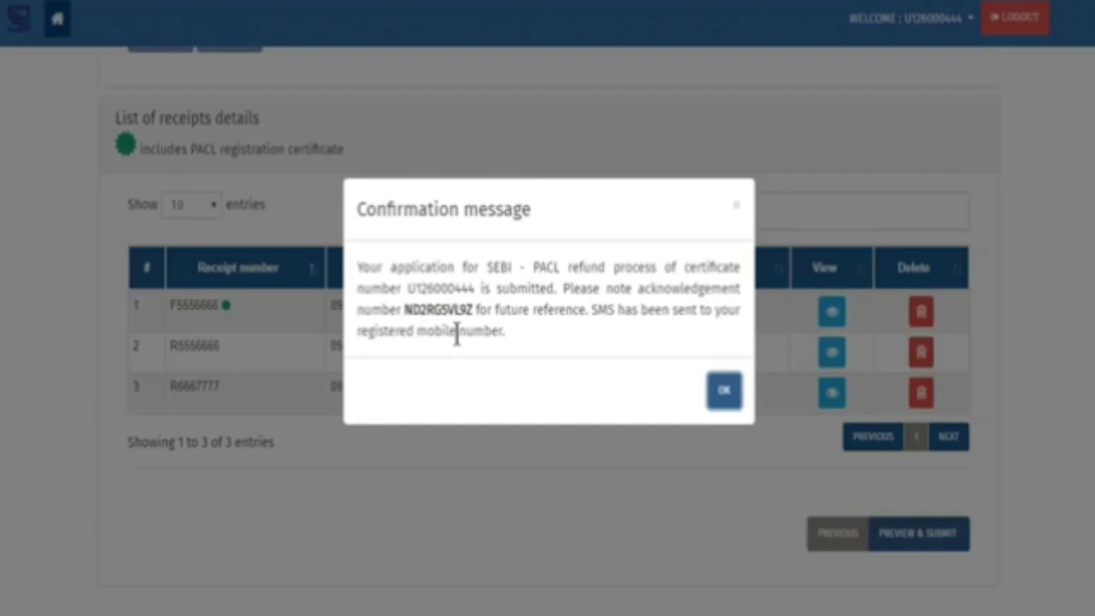
Dismiss the confirmation and log in with the registration number, the account password and the captcha
left_click(724, 395)
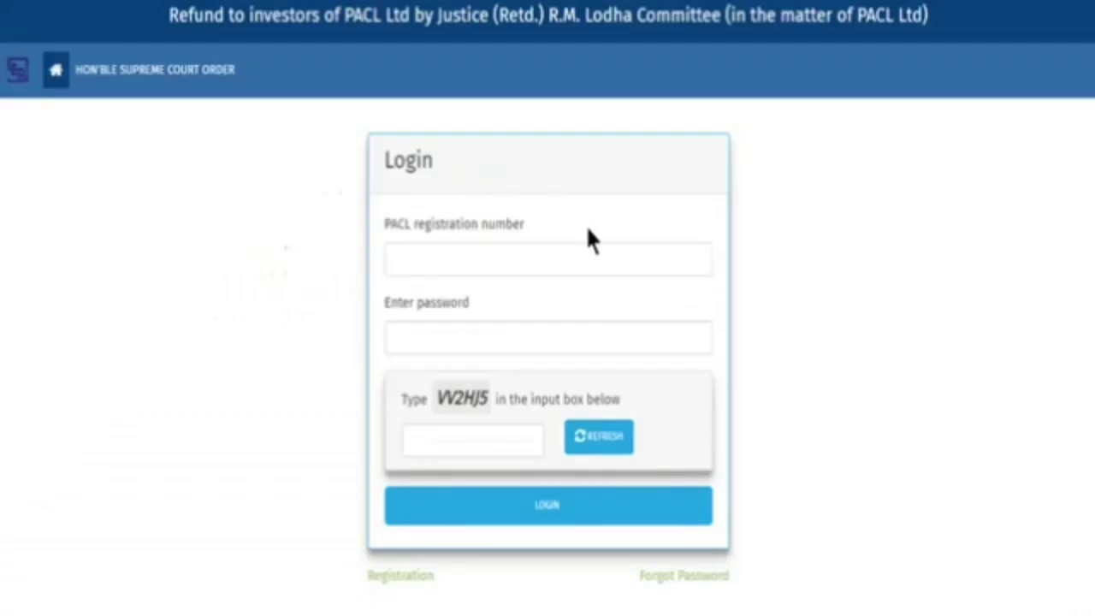
left_click(625, 262)
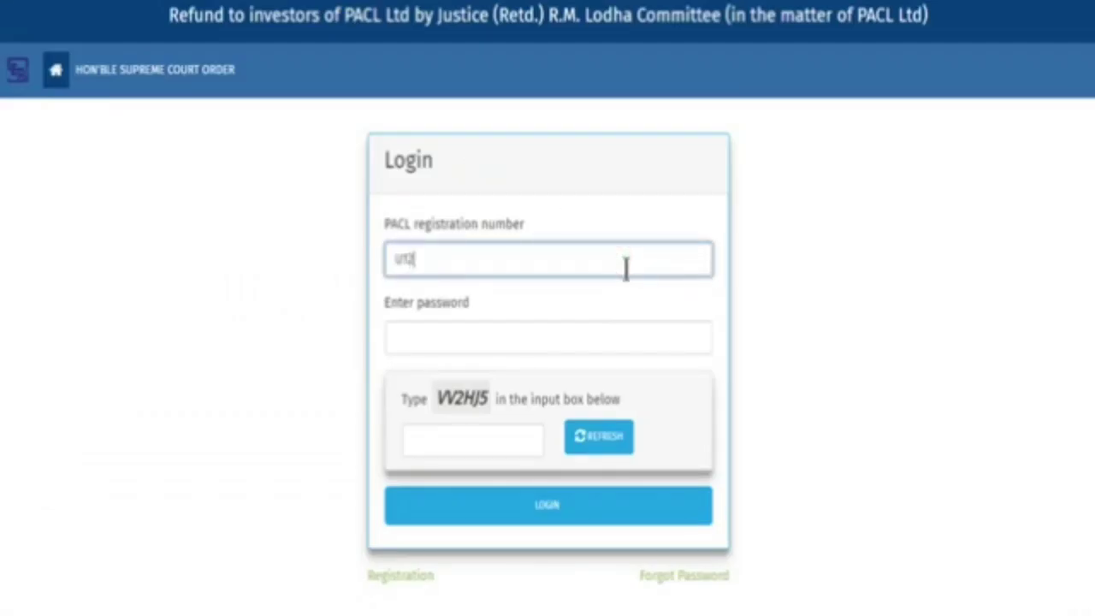
key("Tab")
type("123")
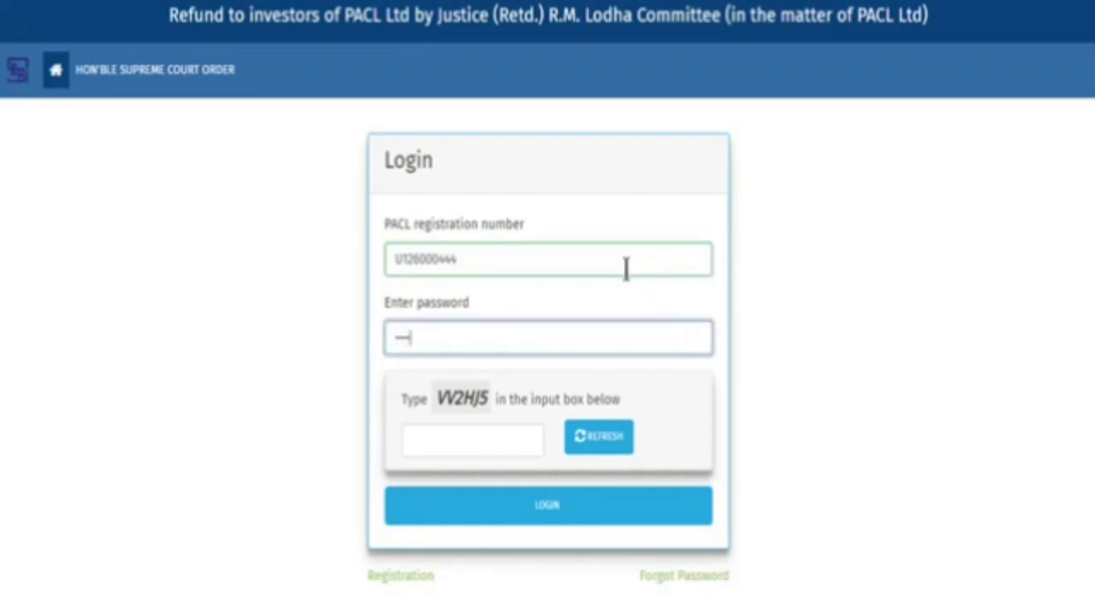
type("45678")
key("Tab")
type("V")
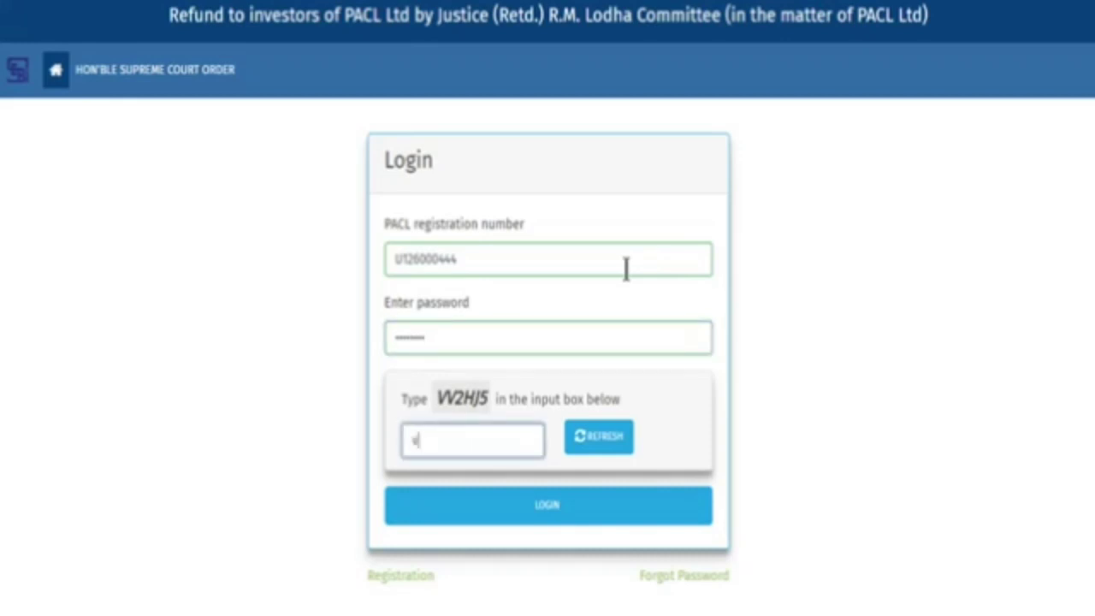
type("V2HJ5")
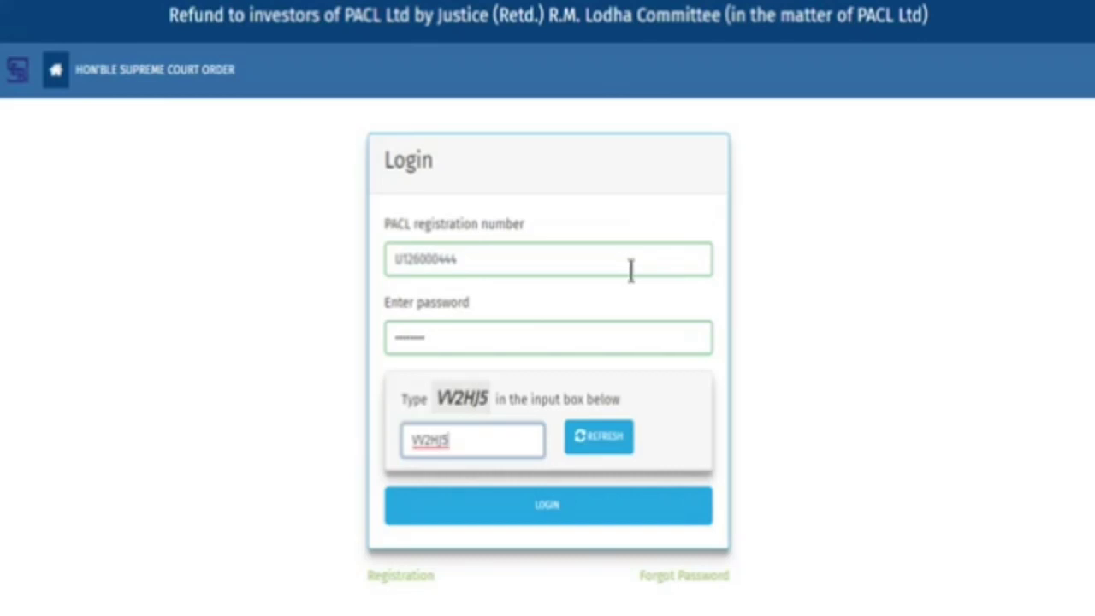
left_click(650, 511)
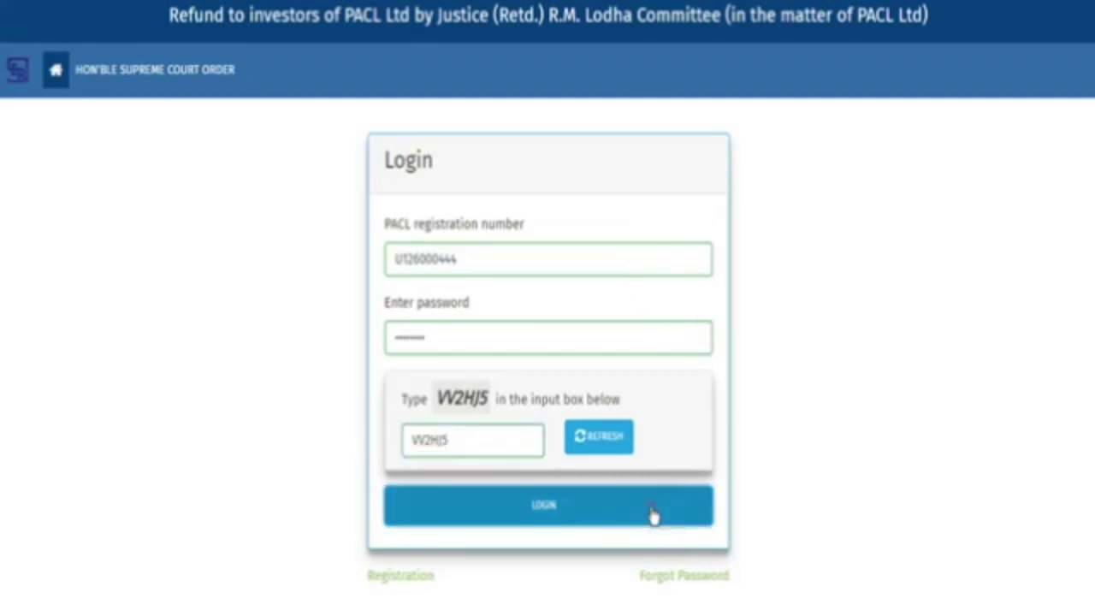